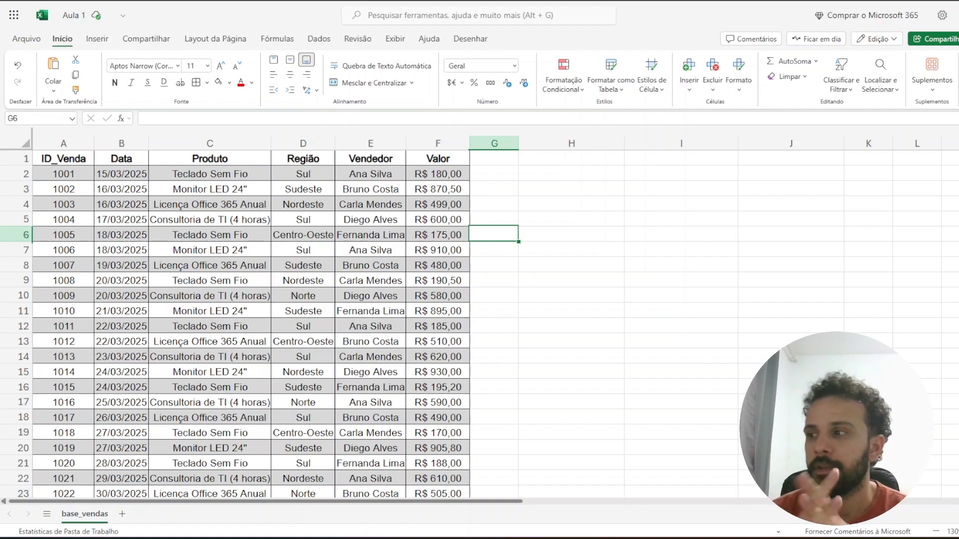
- Enter the text TABELA in cell H2
left_click(609, 174)
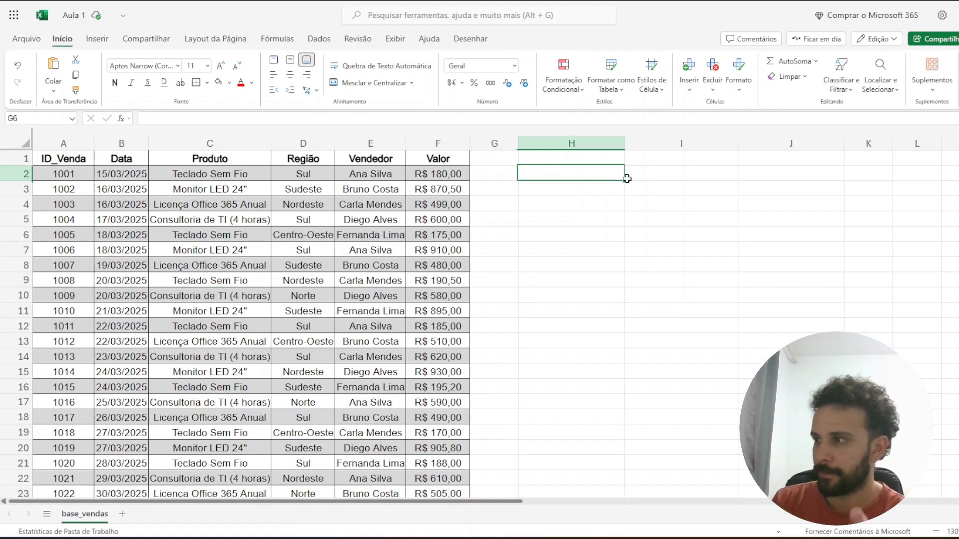
type("tab")
key("BackSpace")
key("BackSpace")
key("BackSpace")
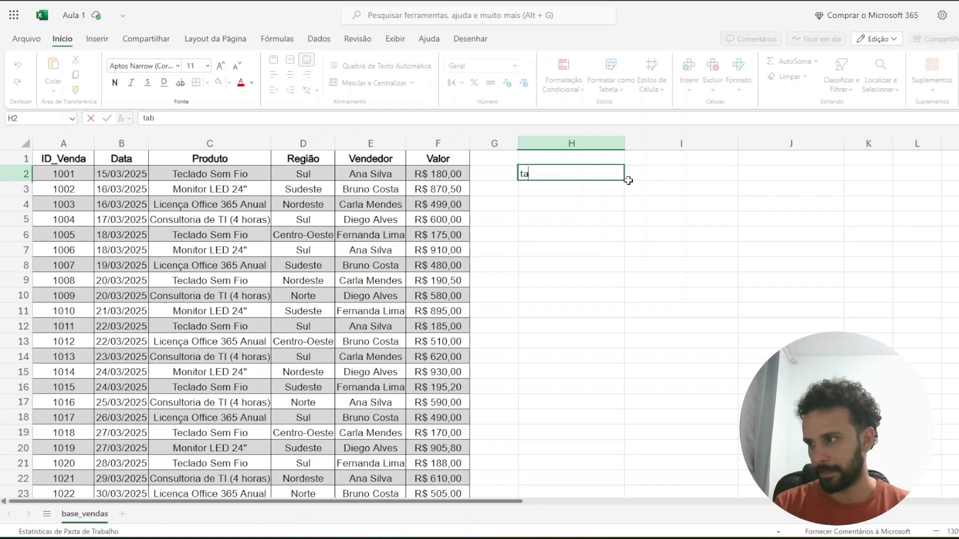
type("TABELA")
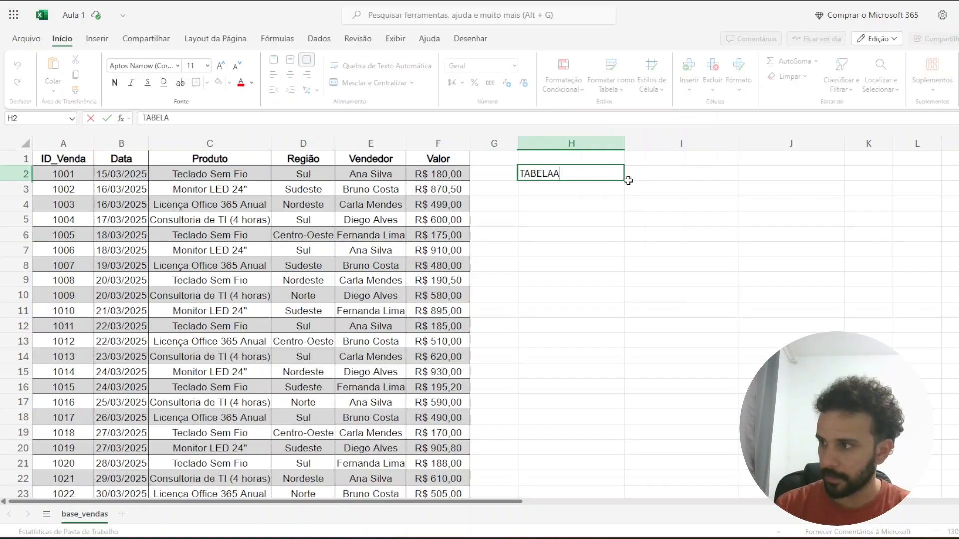
key("Return")
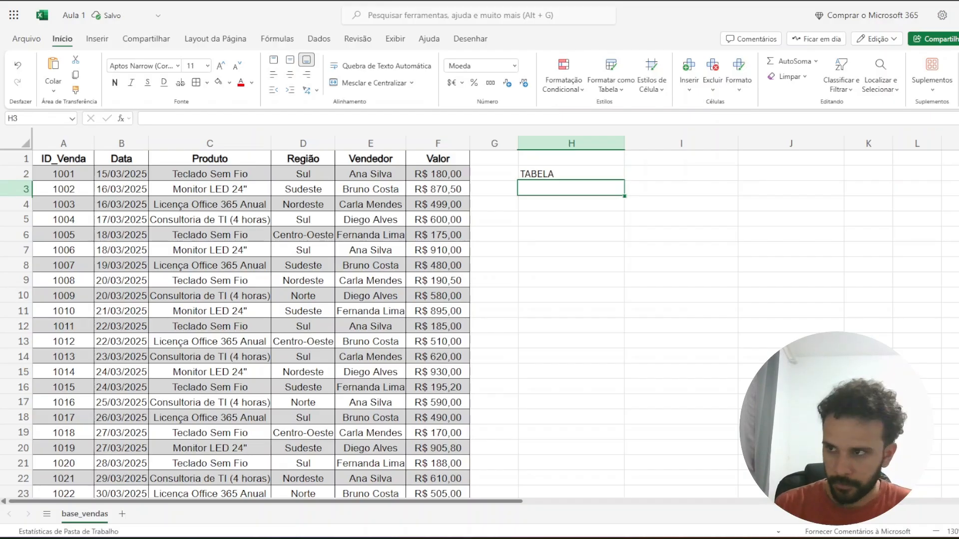
- View the workbook's file name and storage location details
left_click(75, 15)
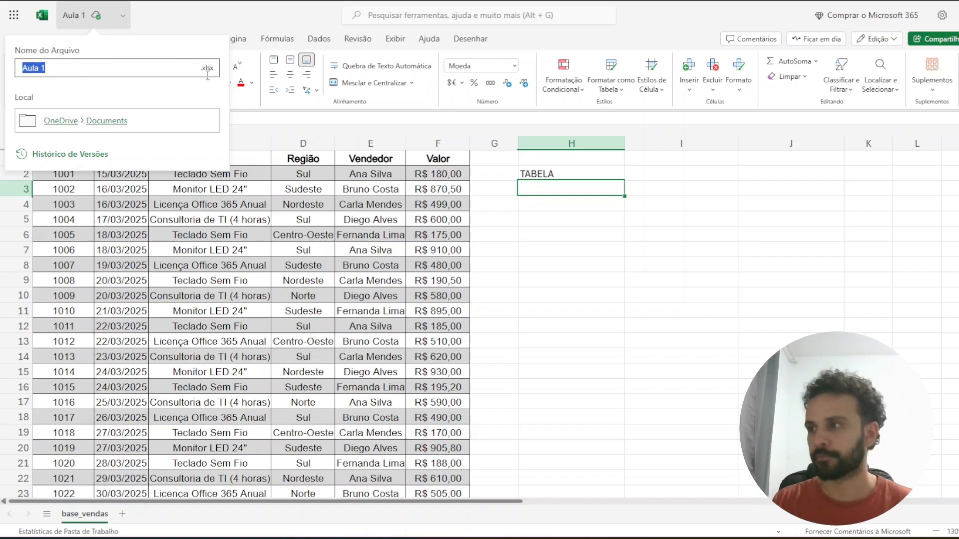
left_click(433, 234)
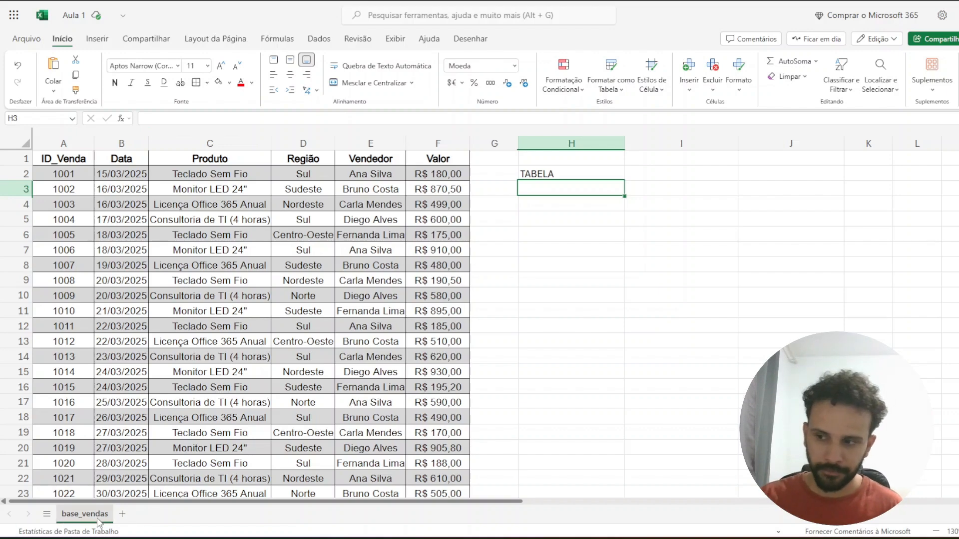
- Add two blank sheets to the workbook and return to the base_vendas sheet
left_click(122, 514)
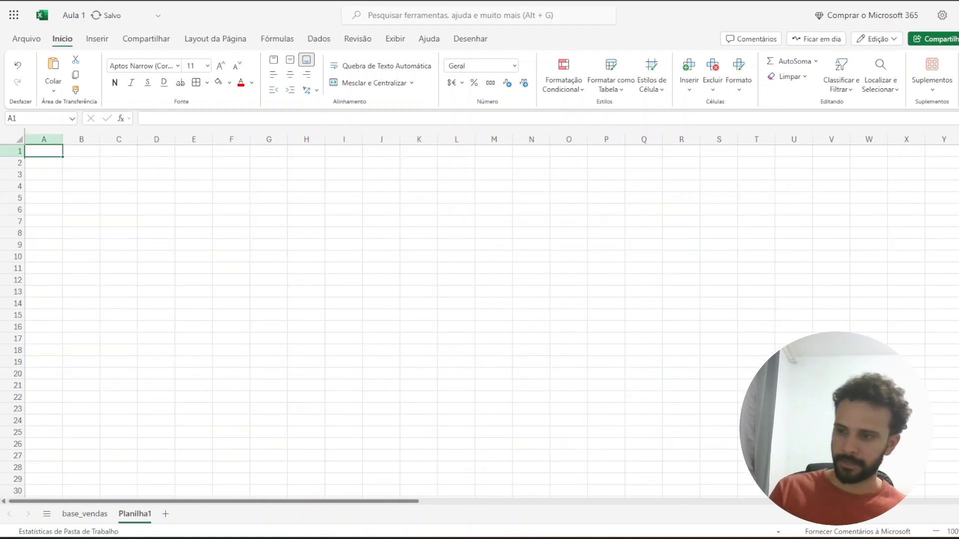
left_click(166, 514)
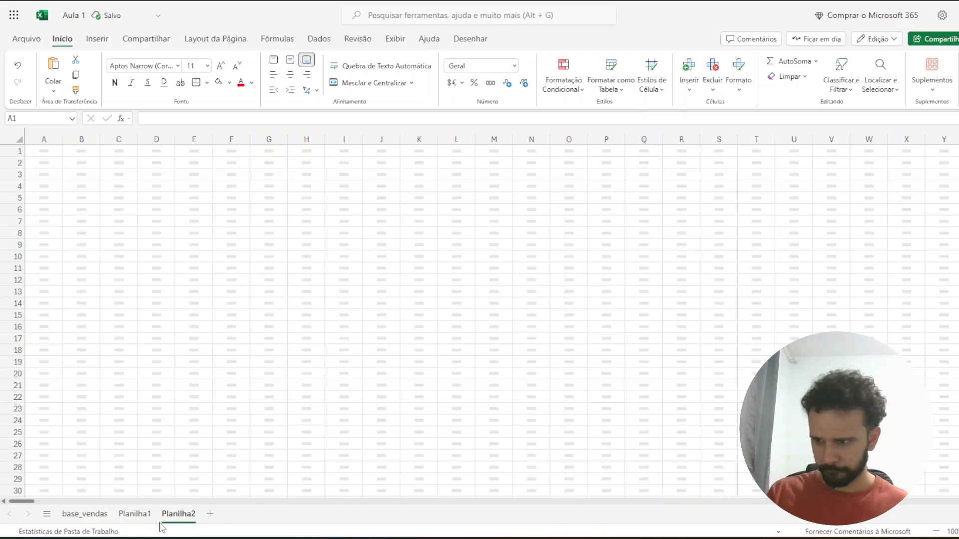
left_click(83, 515)
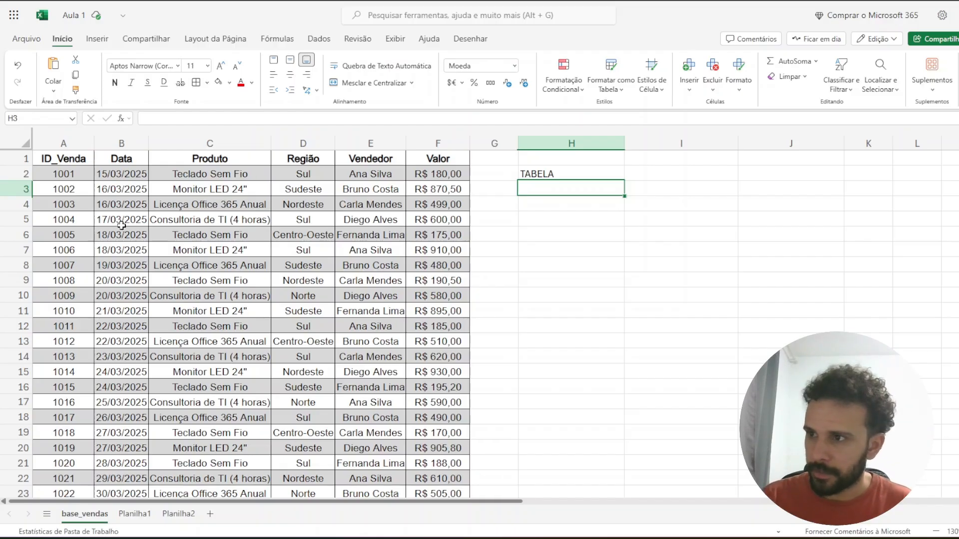
- Examine the column headers from ID_Venda to Valor and the first sales records below them
left_click(72, 157)
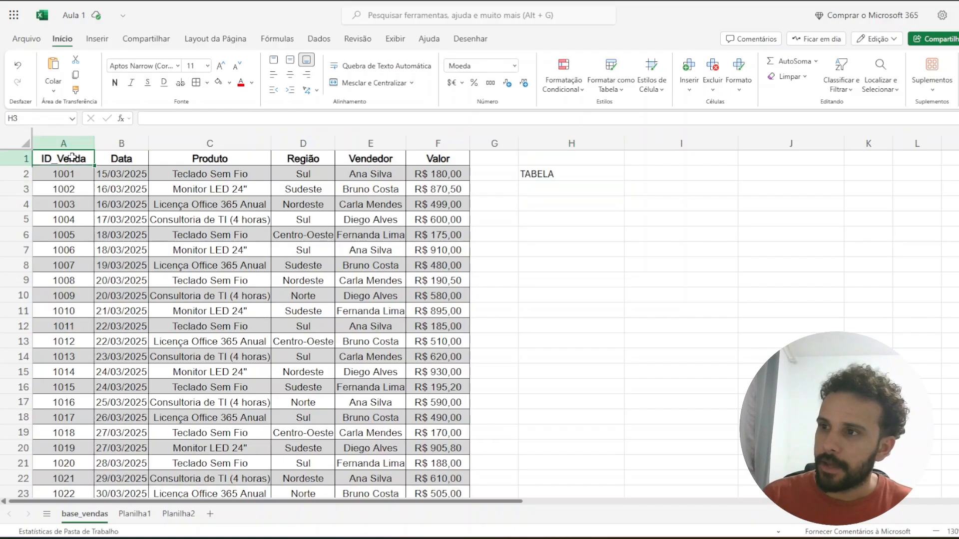
left_click(121, 158)
left_click(168, 158)
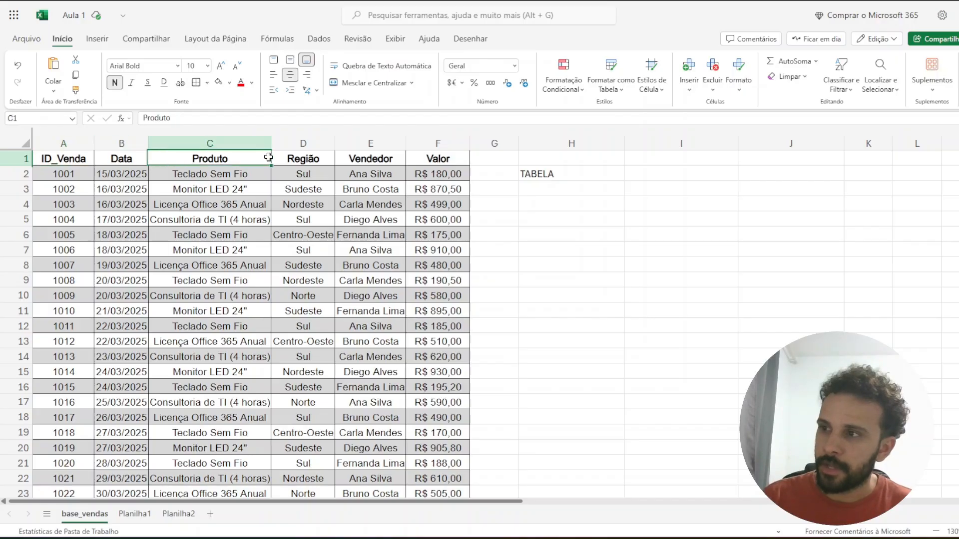
left_click(302, 158)
left_click(358, 159)
left_click(417, 158)
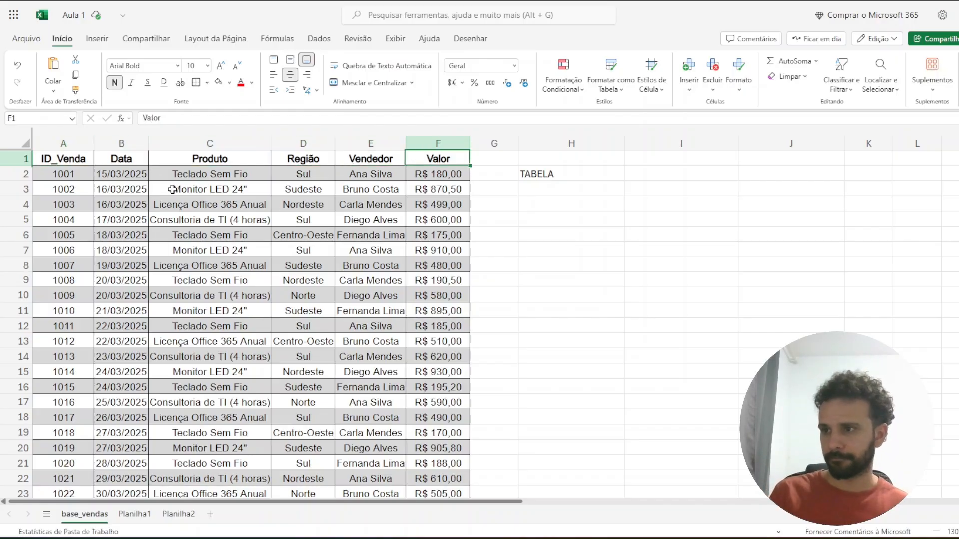
left_click_drag(74, 166, 452, 266)
left_click(499, 263)
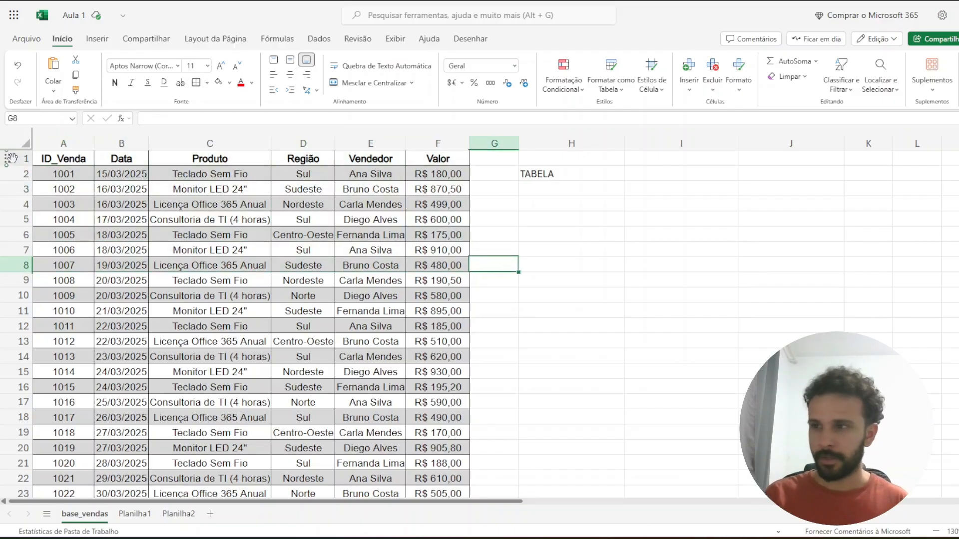
- Inspect cells A1 to C1 and A2 to C2 one by one to see their contents and references
left_click(81, 163)
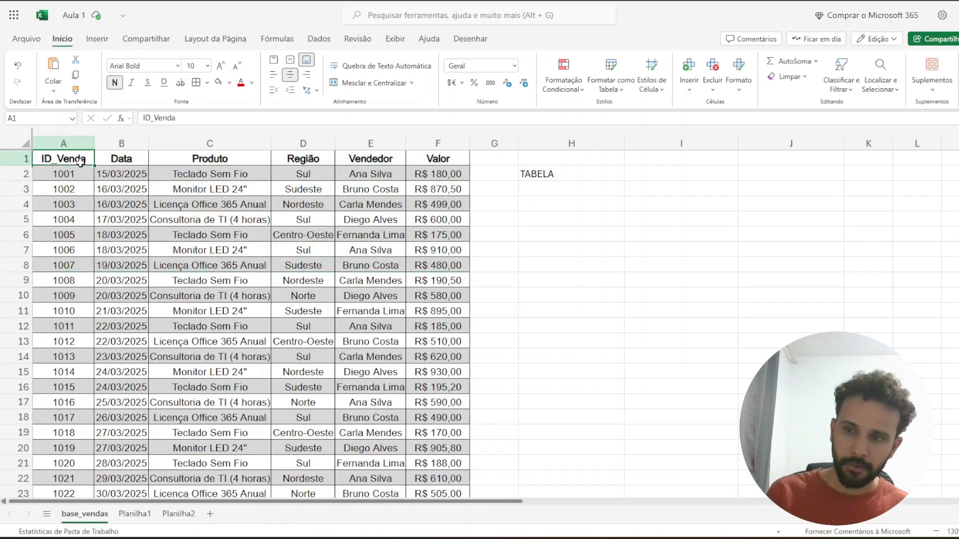
left_click(120, 160)
left_click(168, 162)
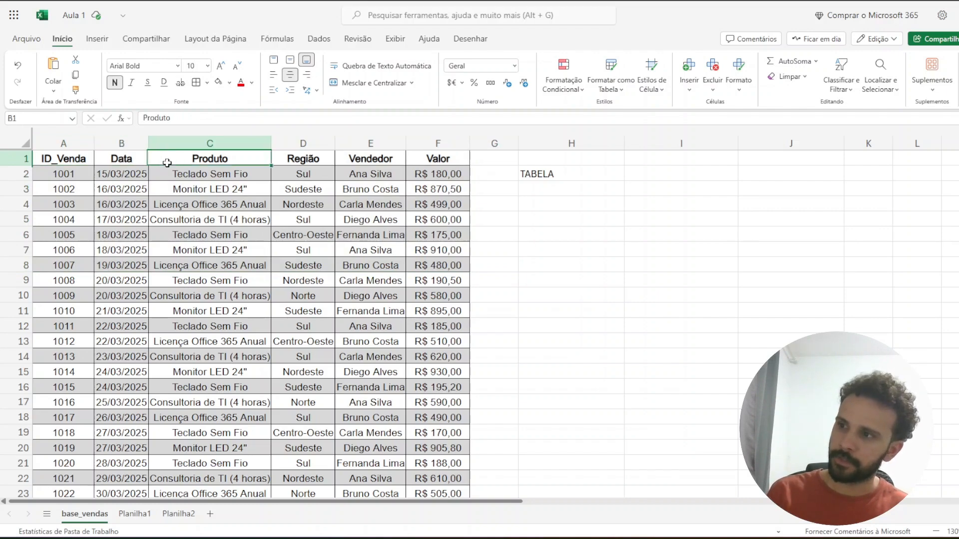
left_click(86, 178)
left_click(106, 175)
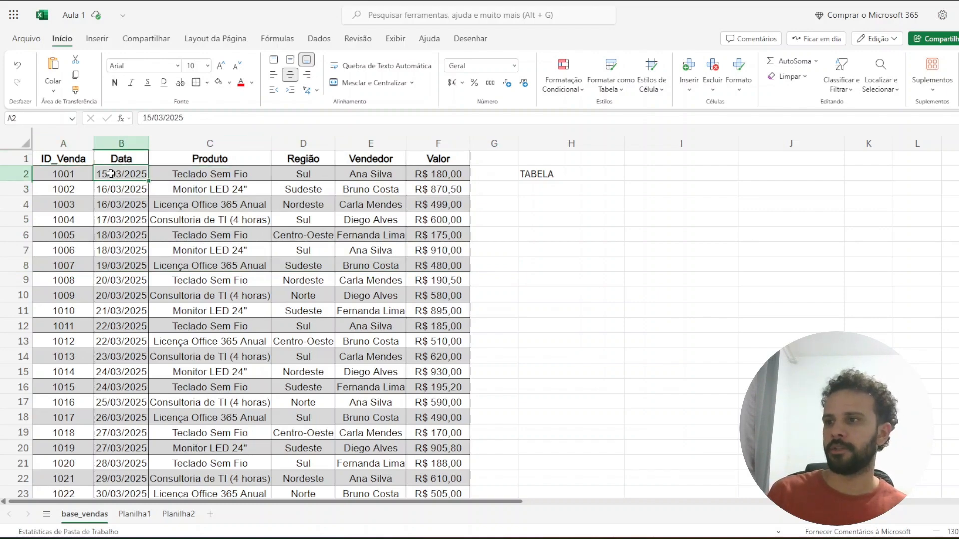
left_click(200, 177)
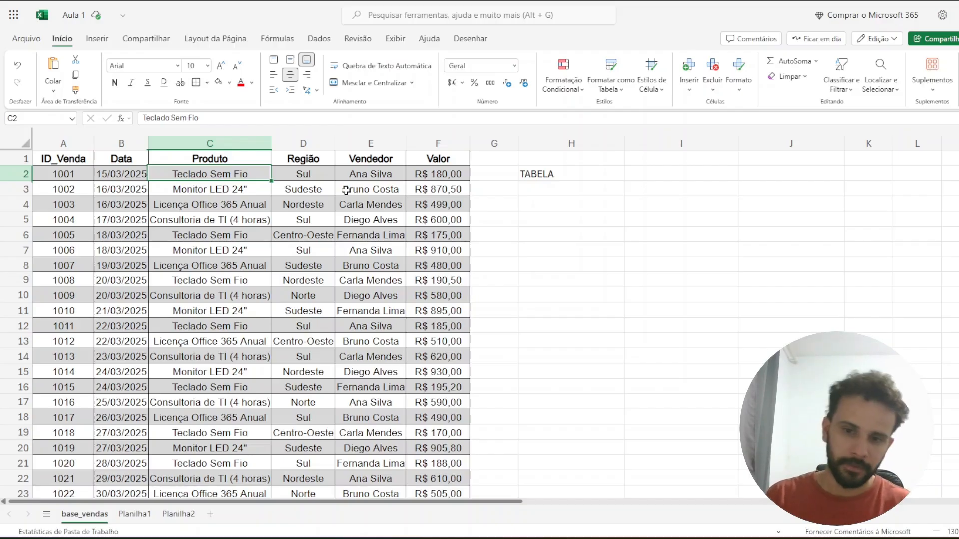
- Enter the formula =A1:C2 in cell H9 to reproduce the first headers and the first record
left_click(527, 281)
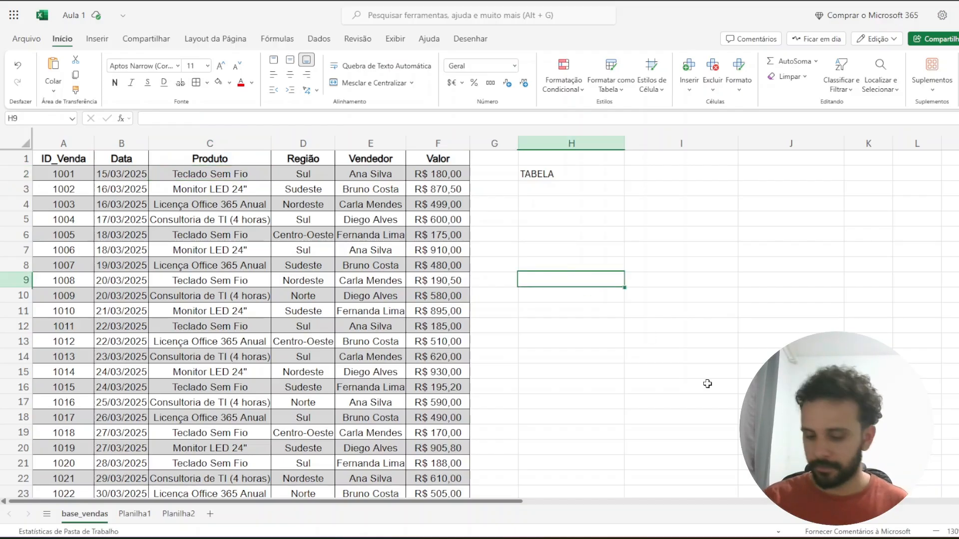
type("=")
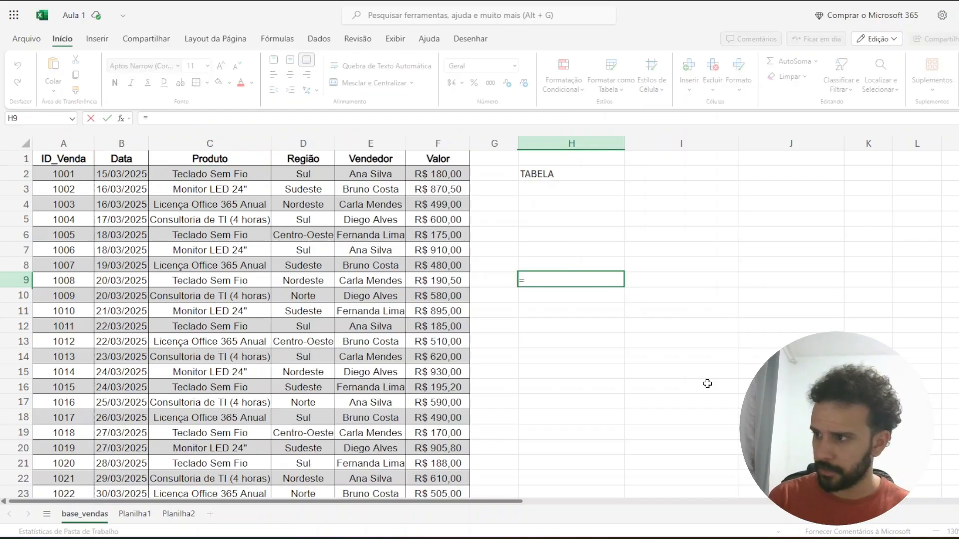
type("A")
key("BackSpace")
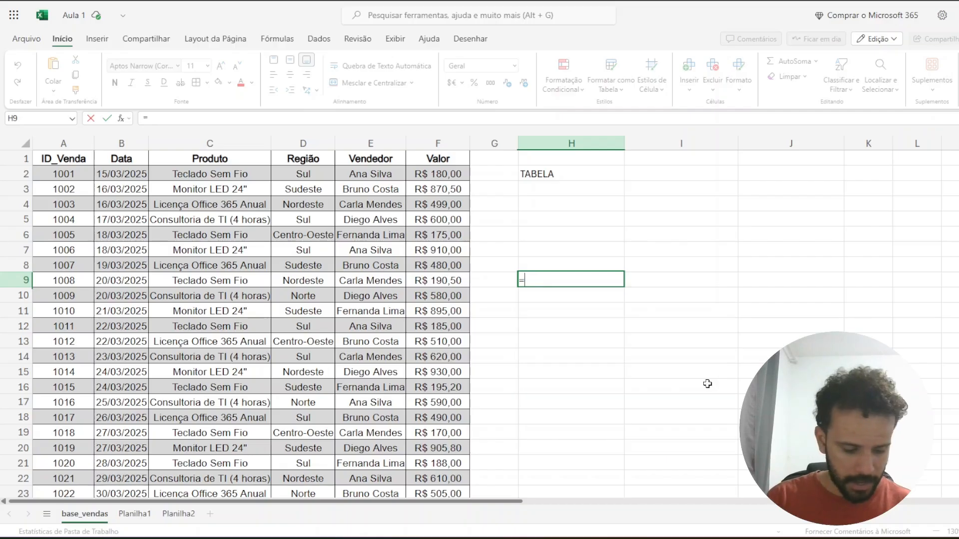
type("A1")
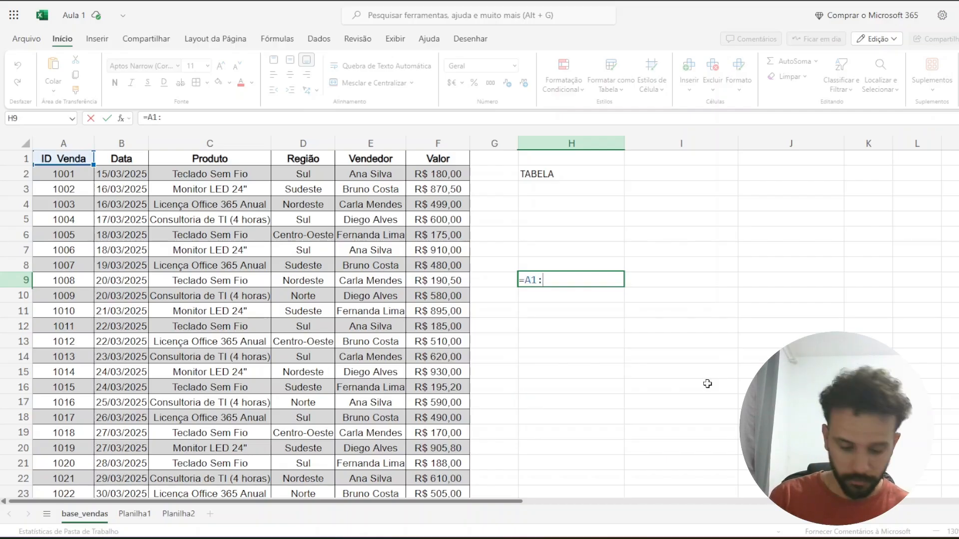
type(":C2")
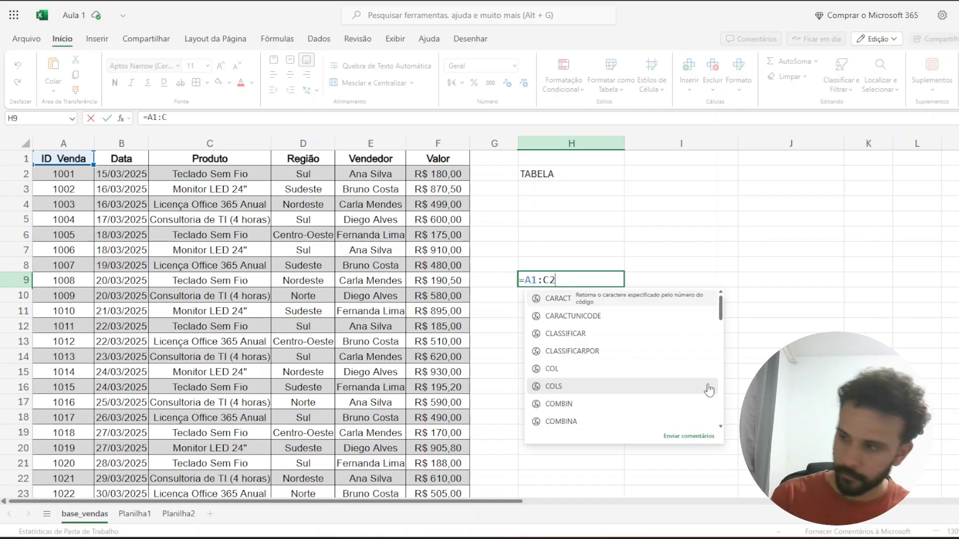
key("Return")
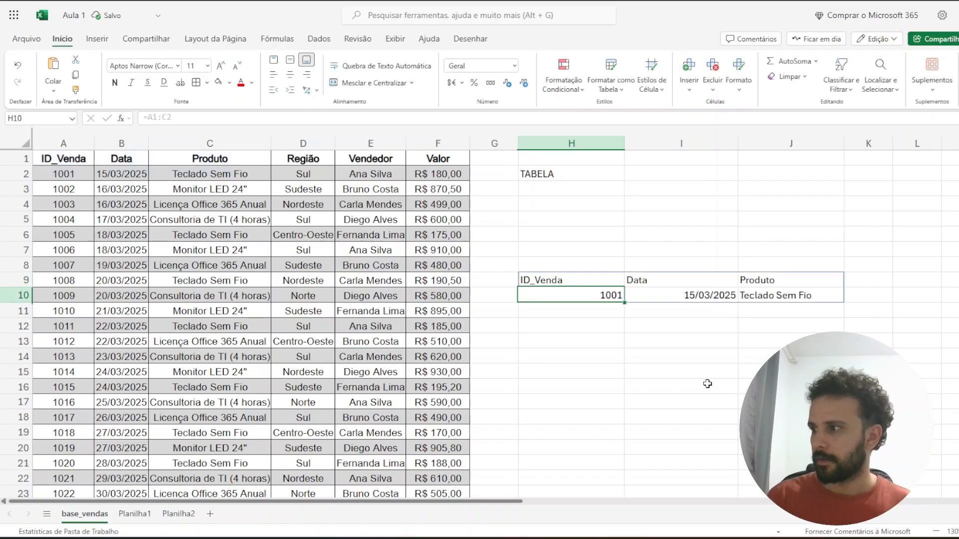
- Review the cells filled by the range formula and clear the contents of H9:K10
key("Down")
left_click_drag(577, 285, 809, 311)
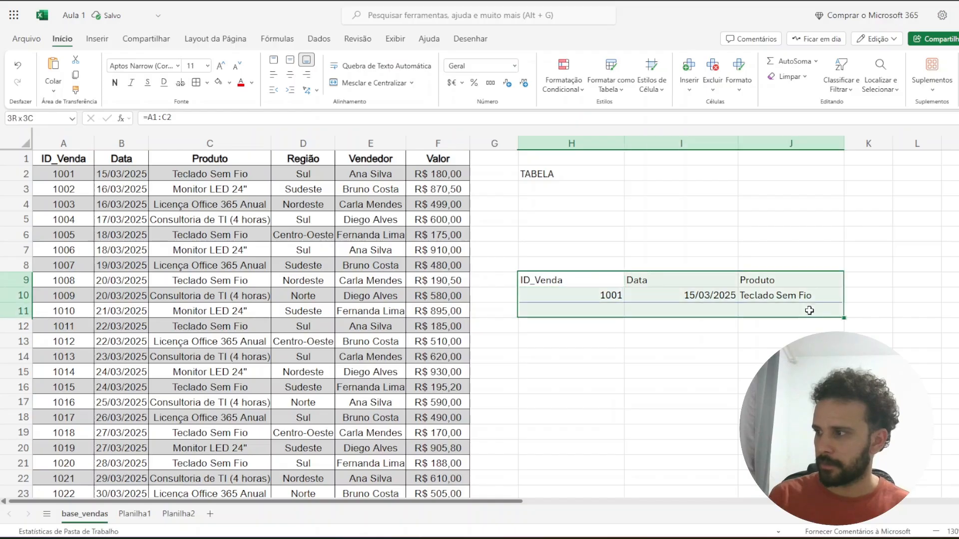
left_click(733, 385)
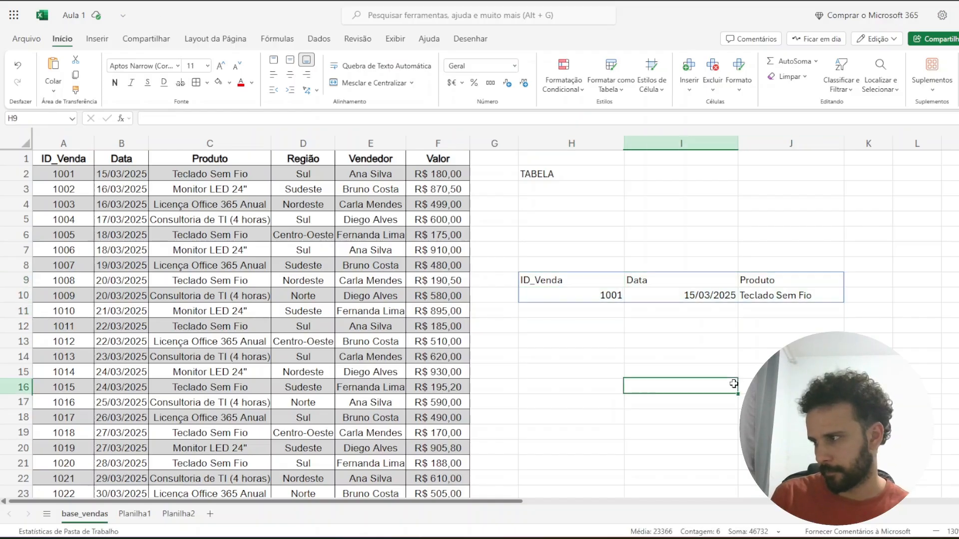
left_click_drag(530, 231, 914, 432)
left_click(719, 417)
left_click(582, 283)
left_click_drag(582, 284, 867, 295)
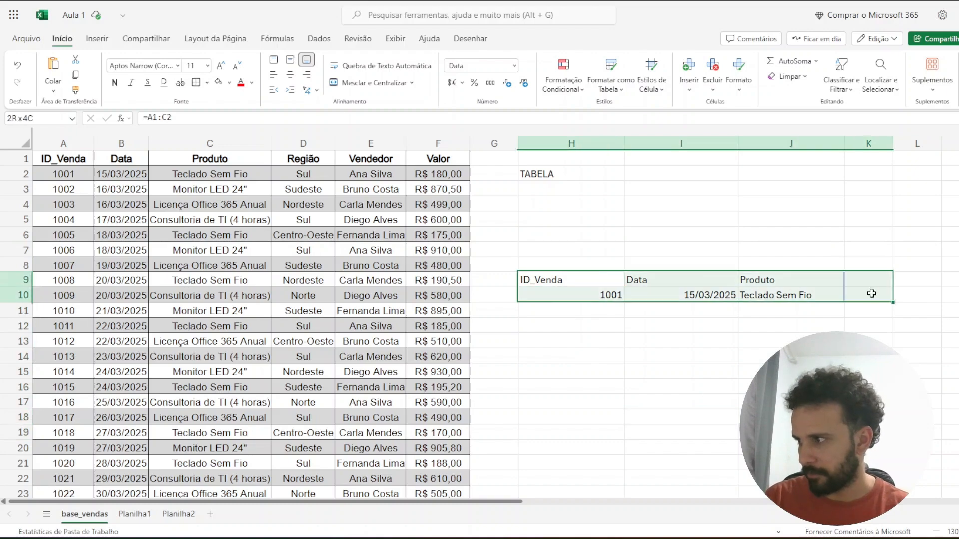
key("Delete")
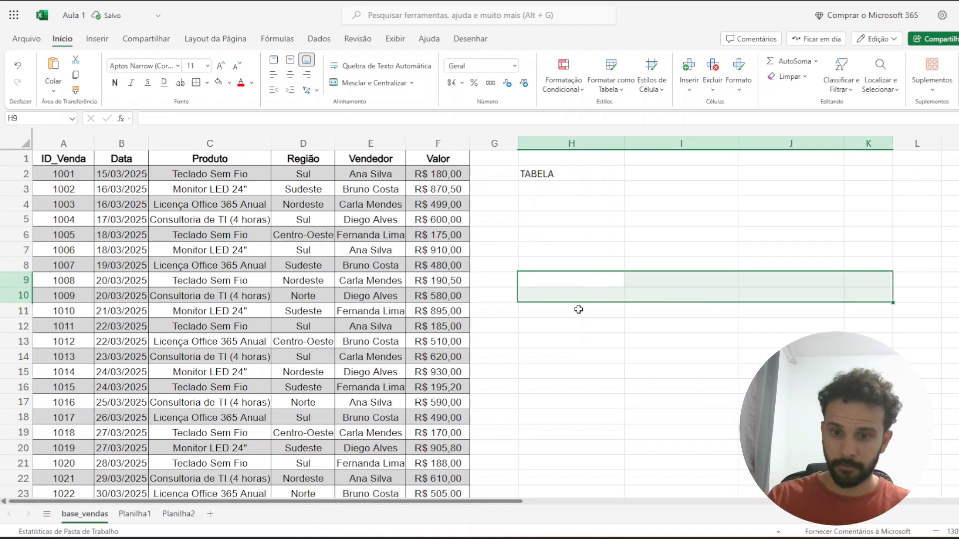
- Format the sales data A1:F61 as a table with headers, using a light gray style
left_click(543, 230)
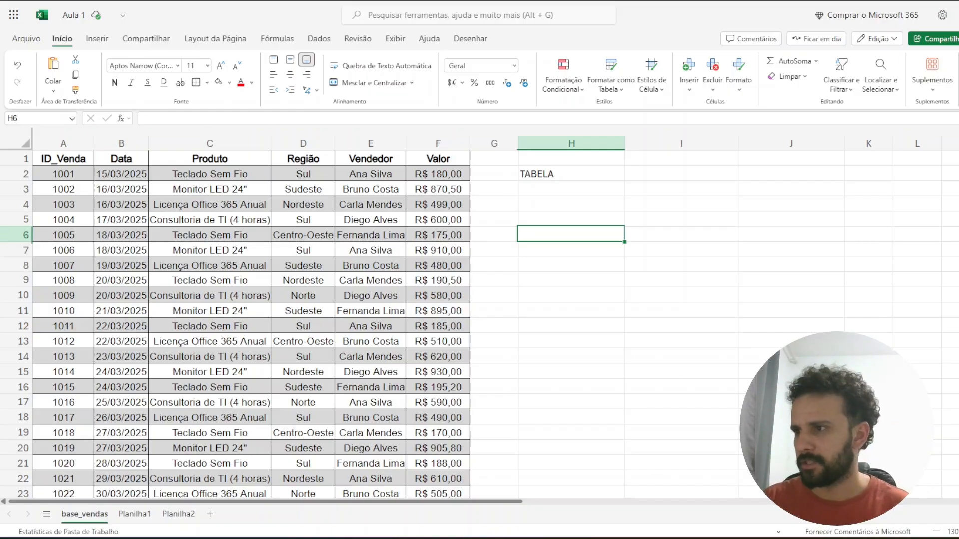
left_click(205, 281)
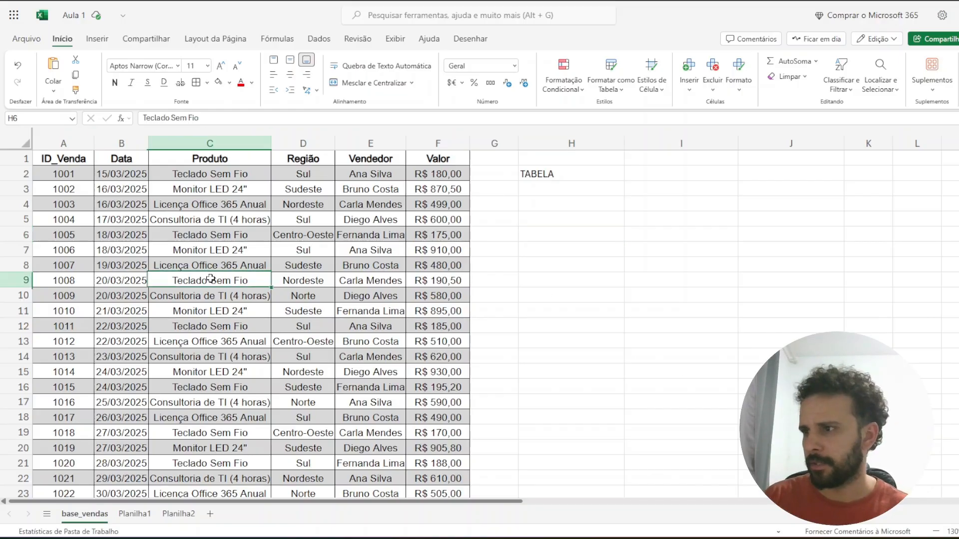
left_click(609, 80)
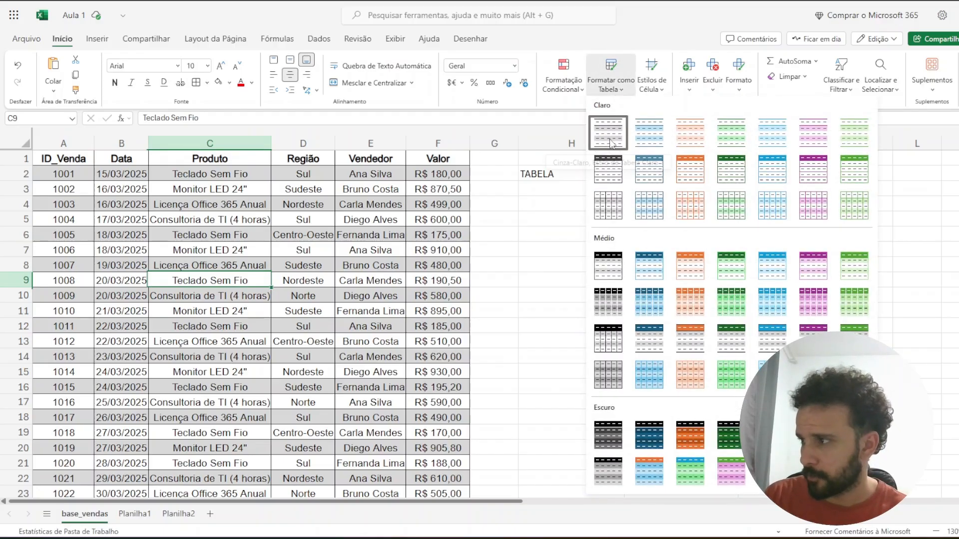
left_click(659, 142)
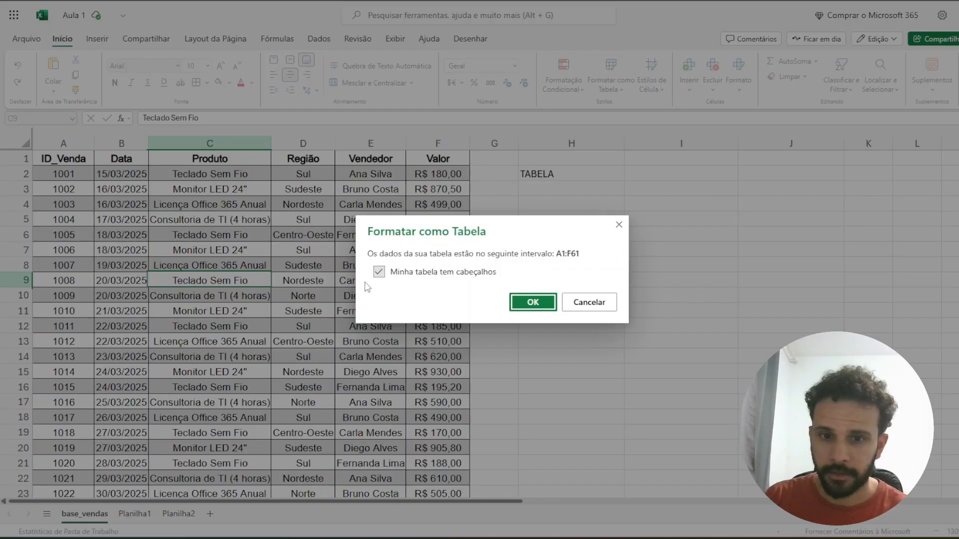
left_click(533, 303)
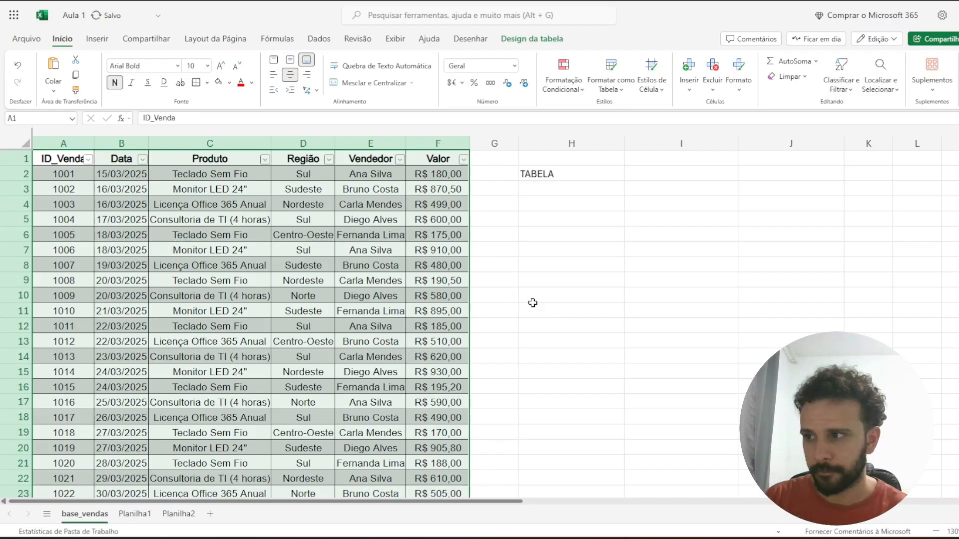
left_click(724, 311)
- Rename the sales data table as tBase
left_click(286, 295)
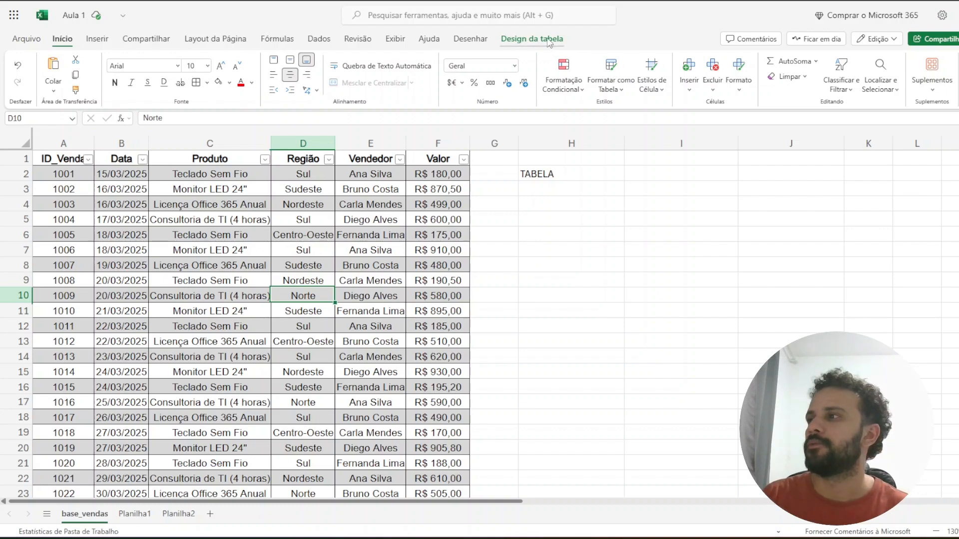
left_click(522, 38)
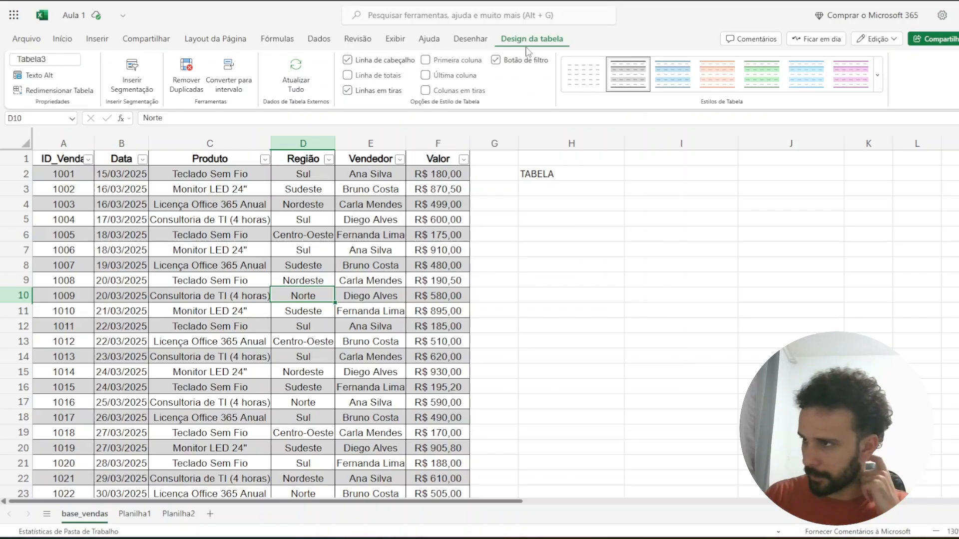
left_click(63, 59)
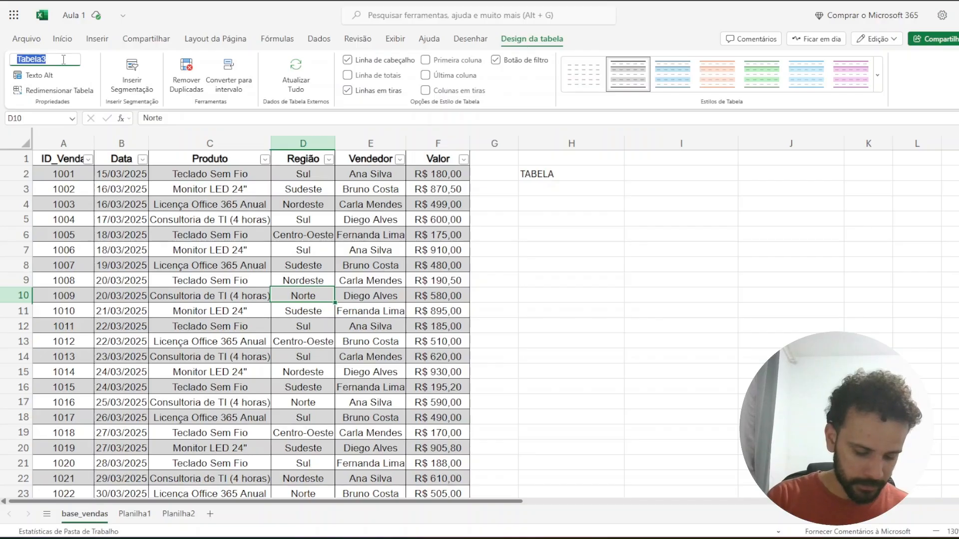
type("tBase")
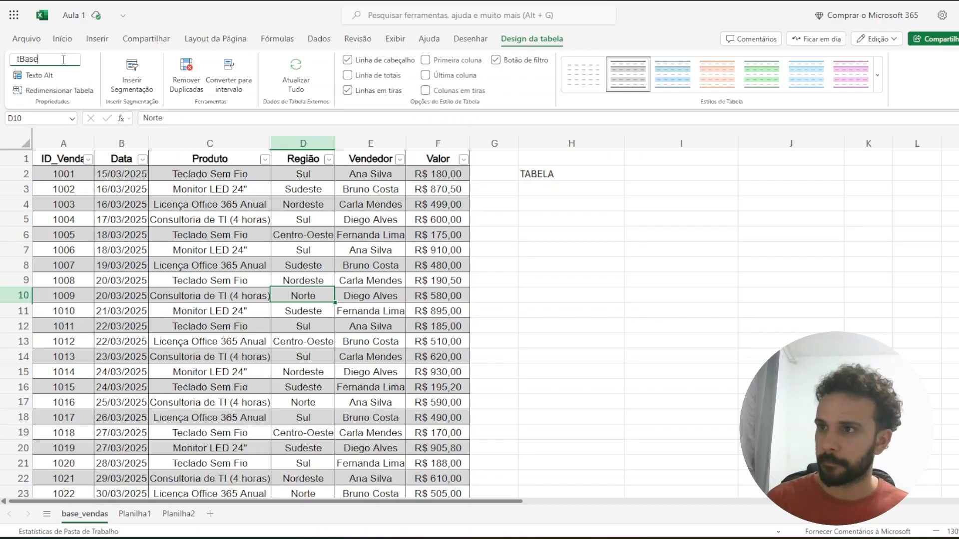
key("Return")
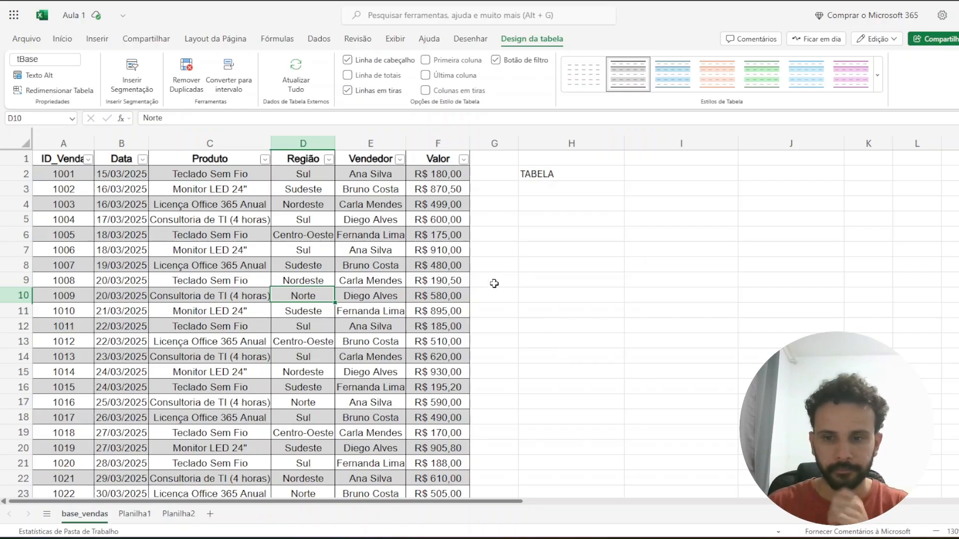
- Enter the formula =SOMA(tBase[Valor]) in cell H5 to sum the table's Valor column
left_click(552, 217)
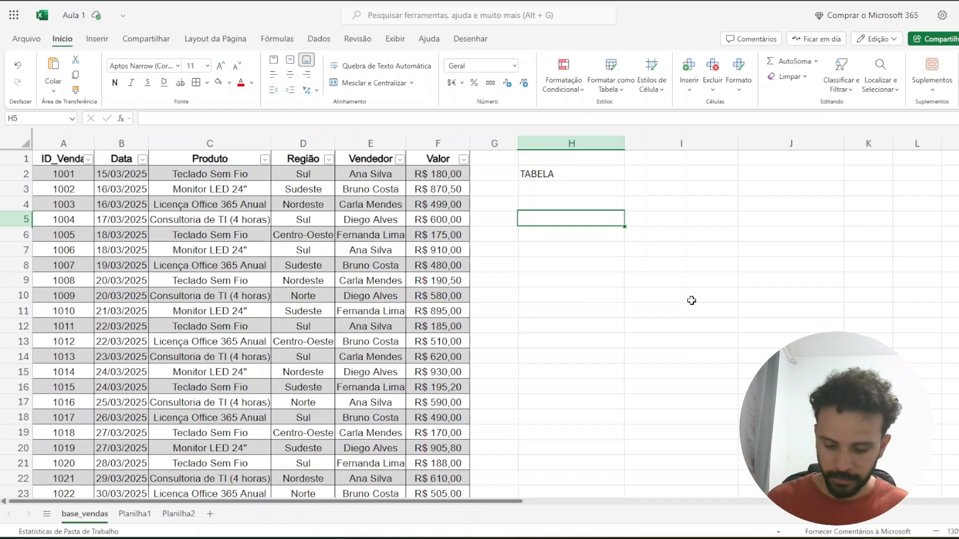
type("=s")
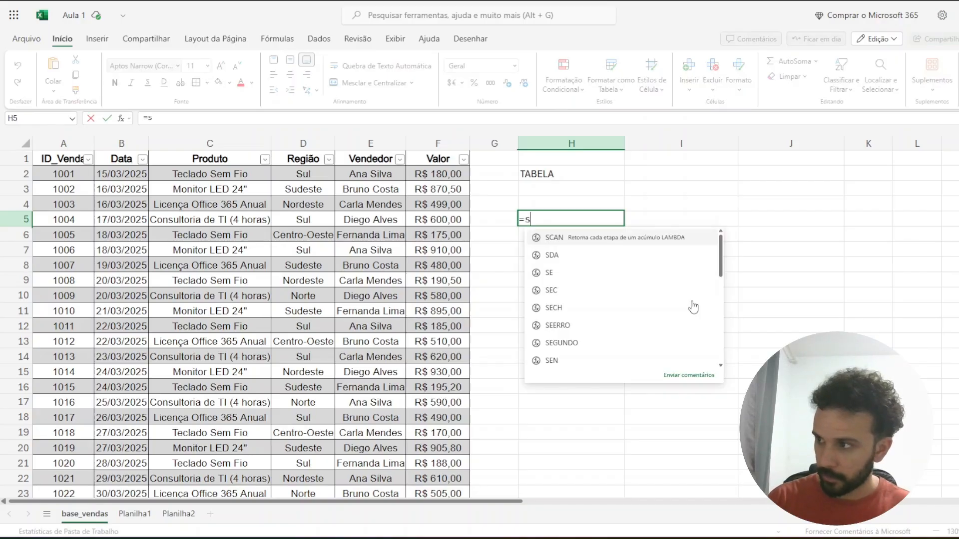
type("oma")
key("Tab")
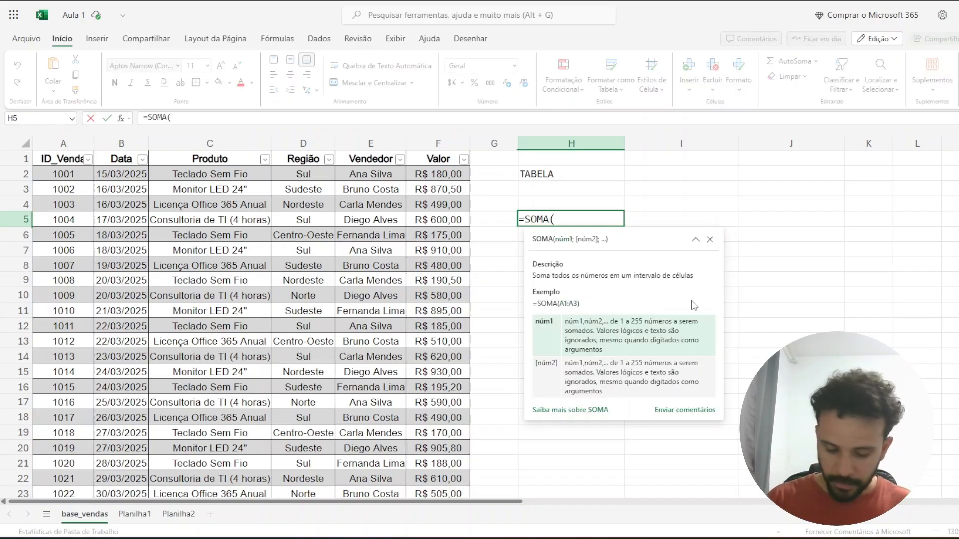
type("tbase")
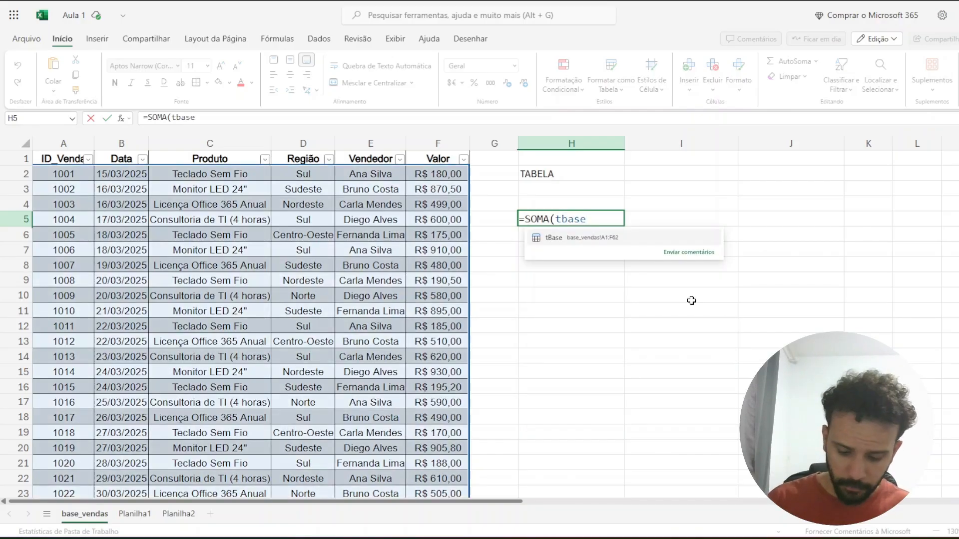
type("{")
key("BackSpace")
type("[")
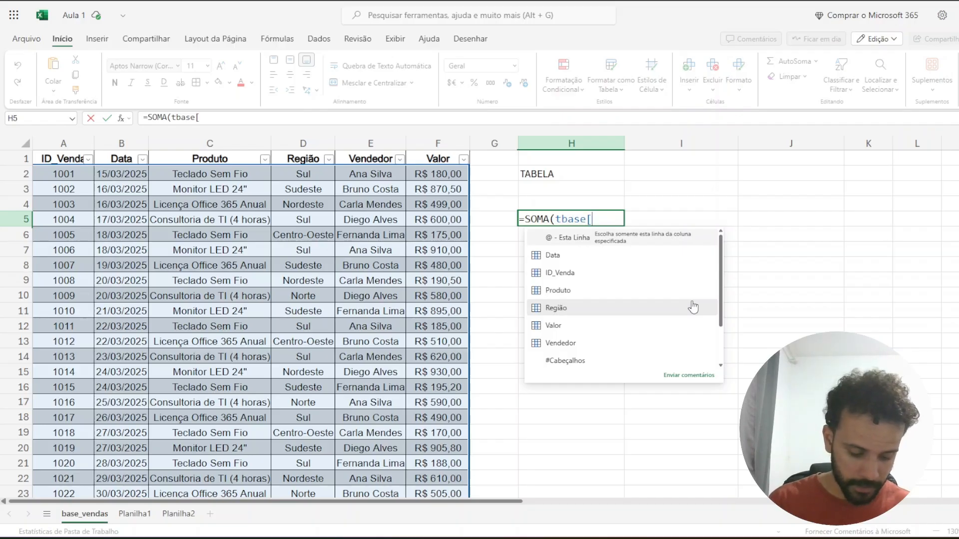
type("Valor")
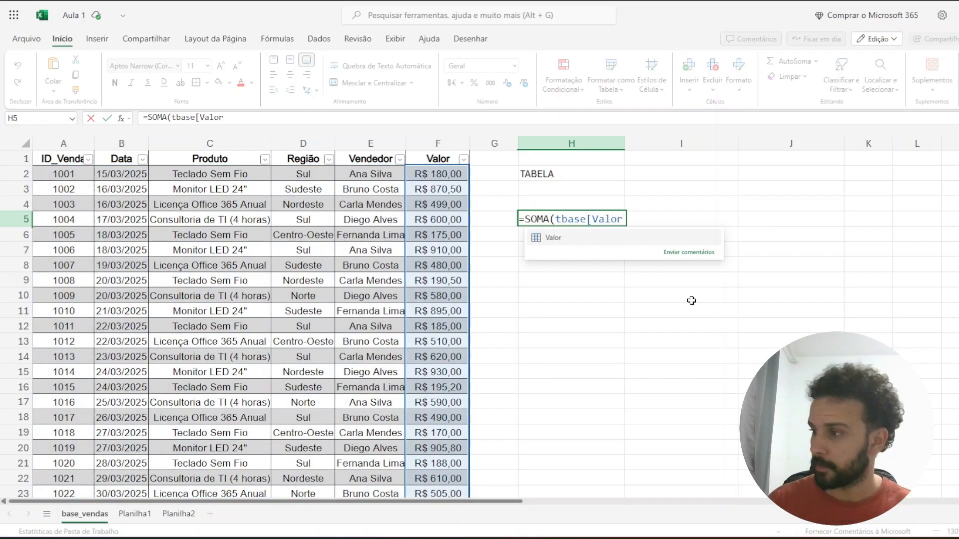
type("]")
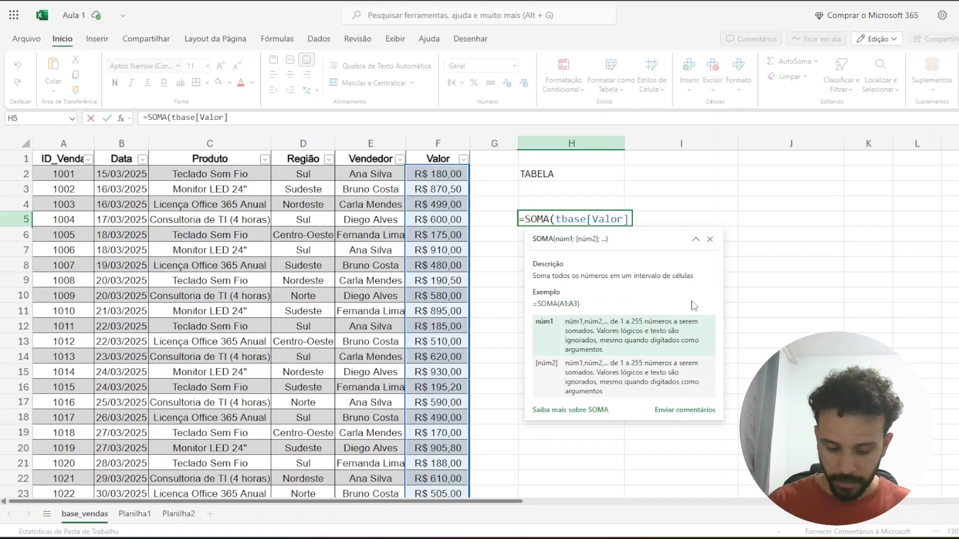
type(")")
key("Return")
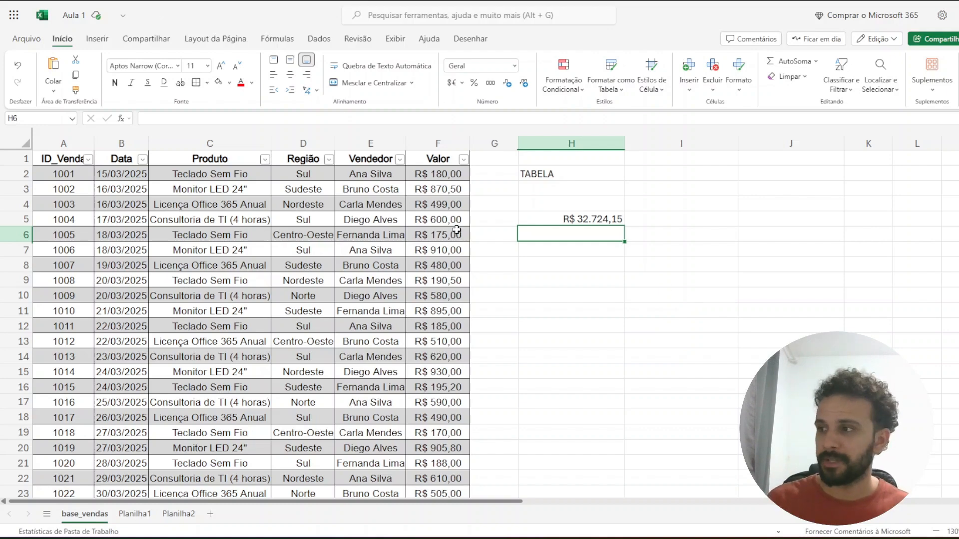
- Clear the sum formula from cell H5 and undo the deletion
left_click_drag(450, 174, 449, 280)
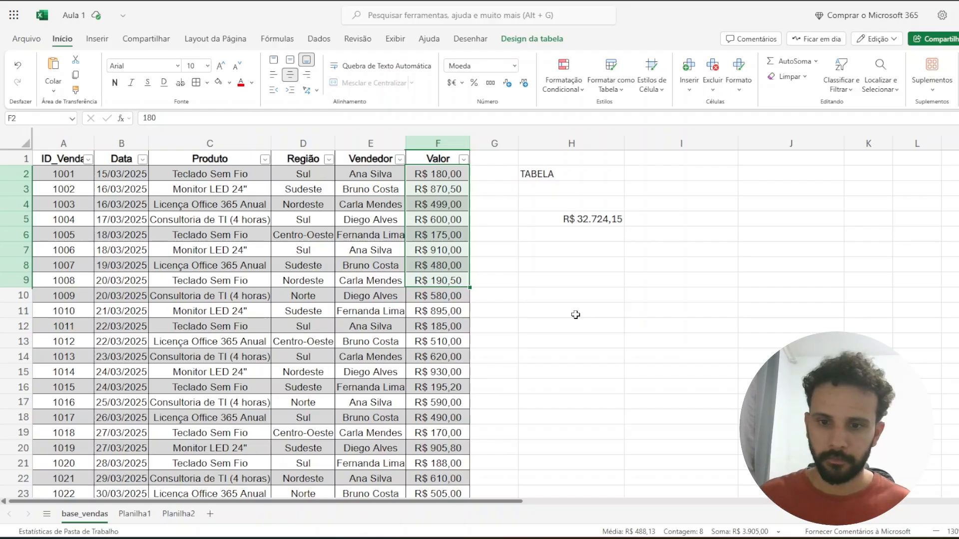
left_click(581, 221)
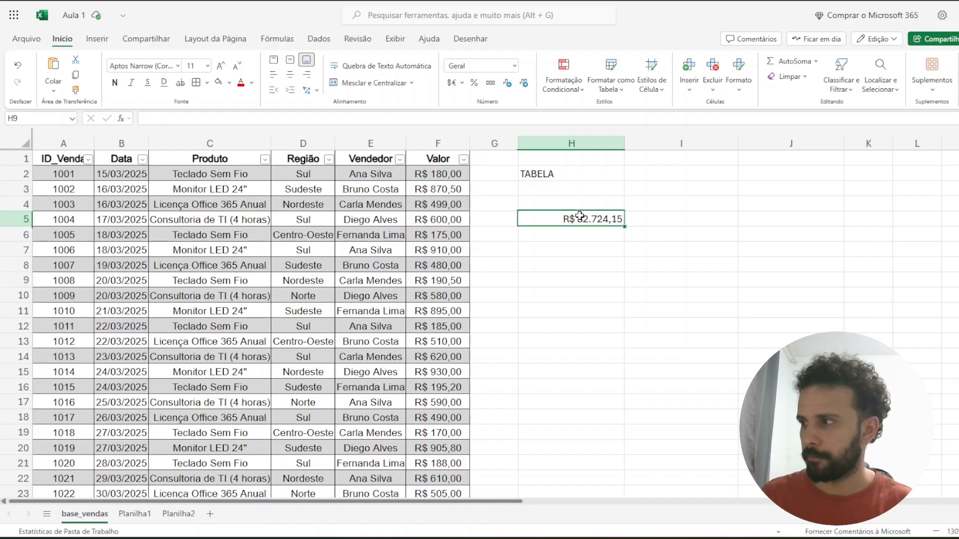
key("Delete")
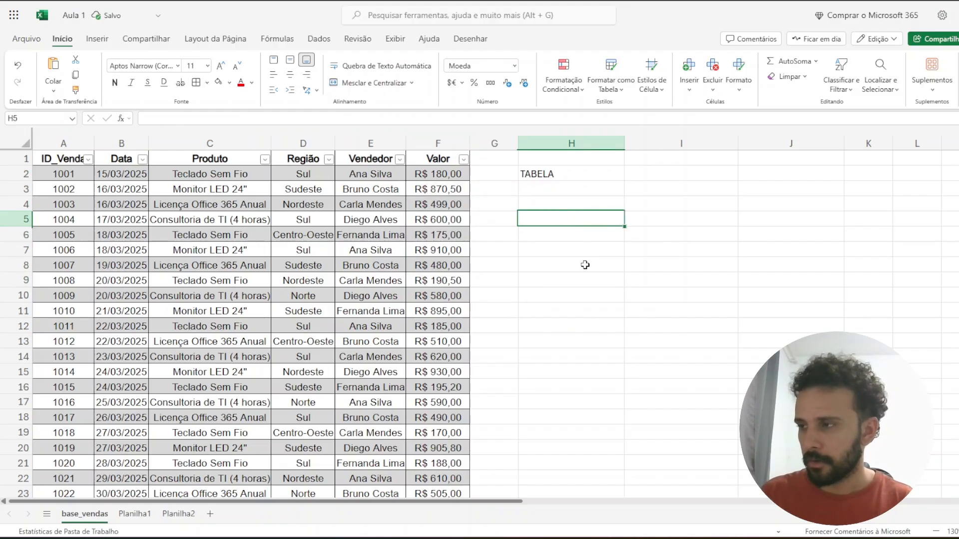
key("ctrl+z")
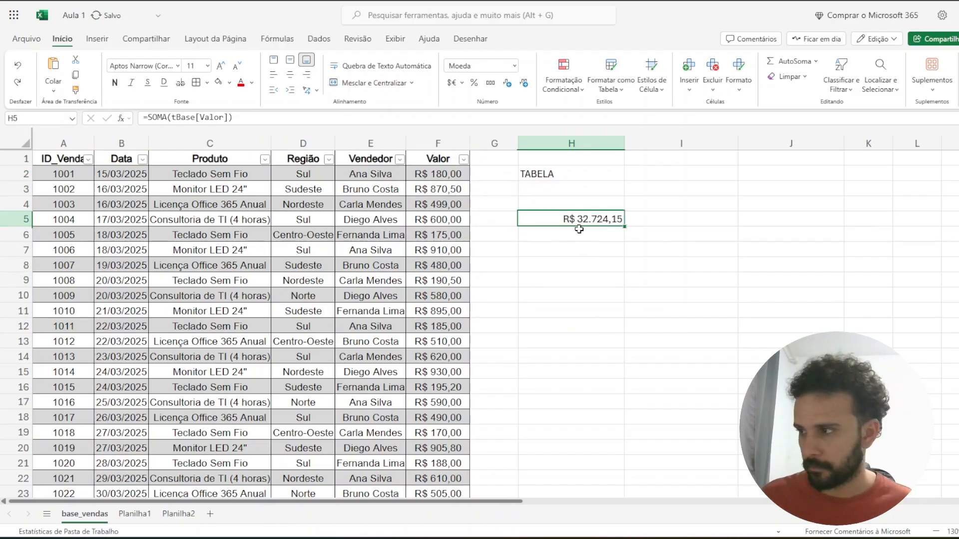
- Examine the end of the sales table and the empty cells A62:F62 below it, and go back up to column H
scroll(435, 316, "down", 15)
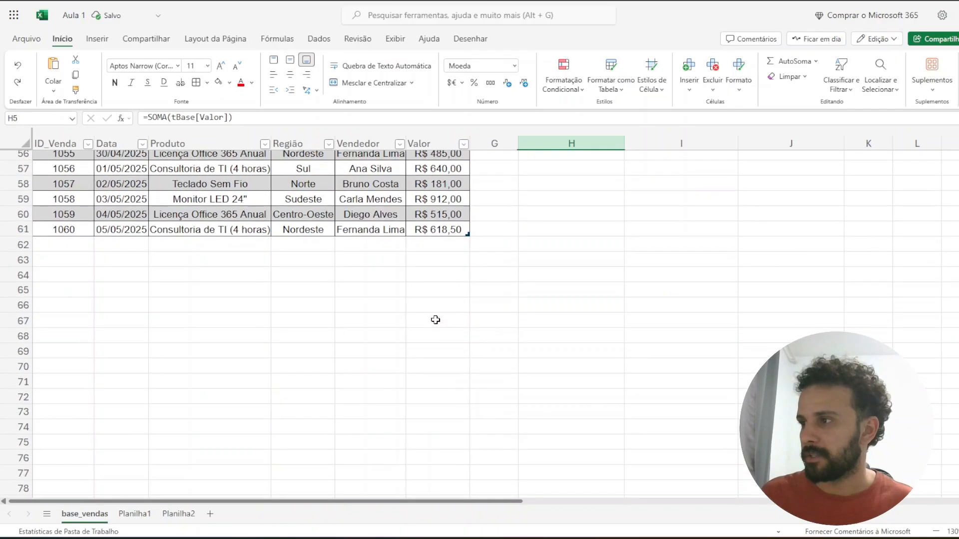
scroll(435, 320, "down", 2)
scroll(435, 299, "up", 2)
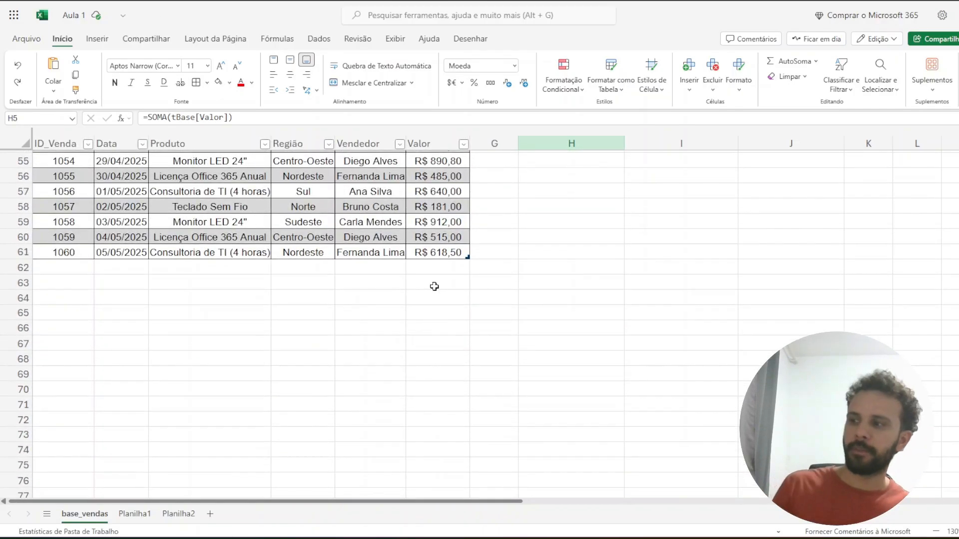
left_click_drag(47, 269, 432, 265)
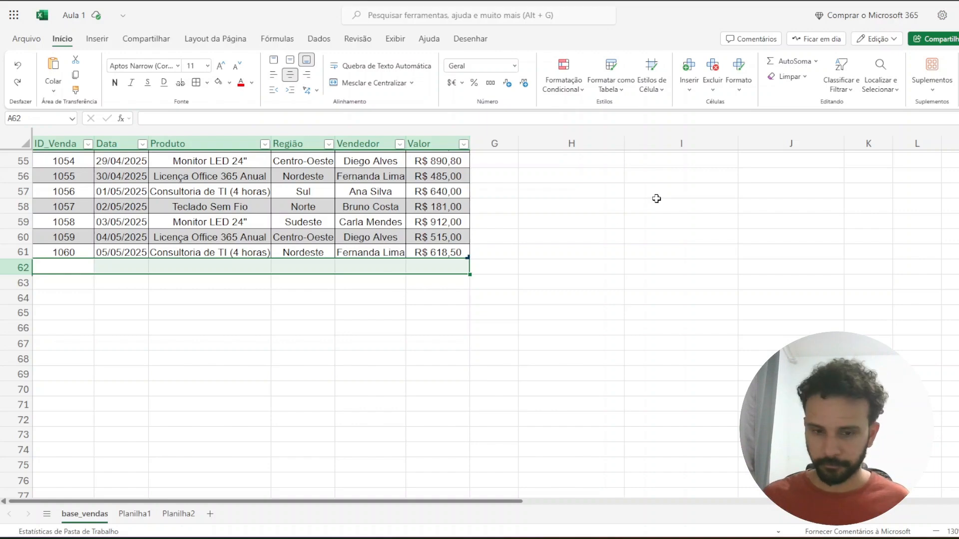
left_click(515, 235)
key("ctrl+Up")
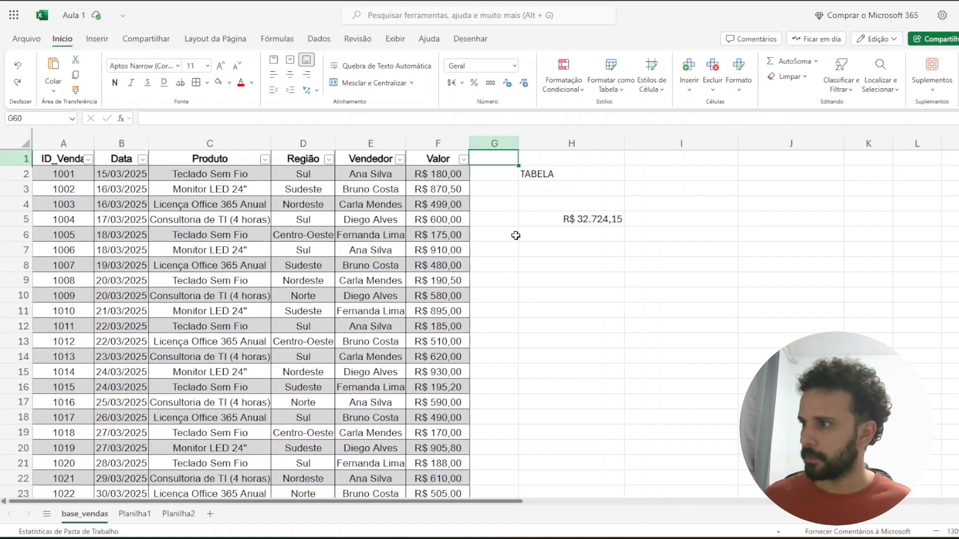
key("Right")
key("Down")
key("Down")
key("Down")
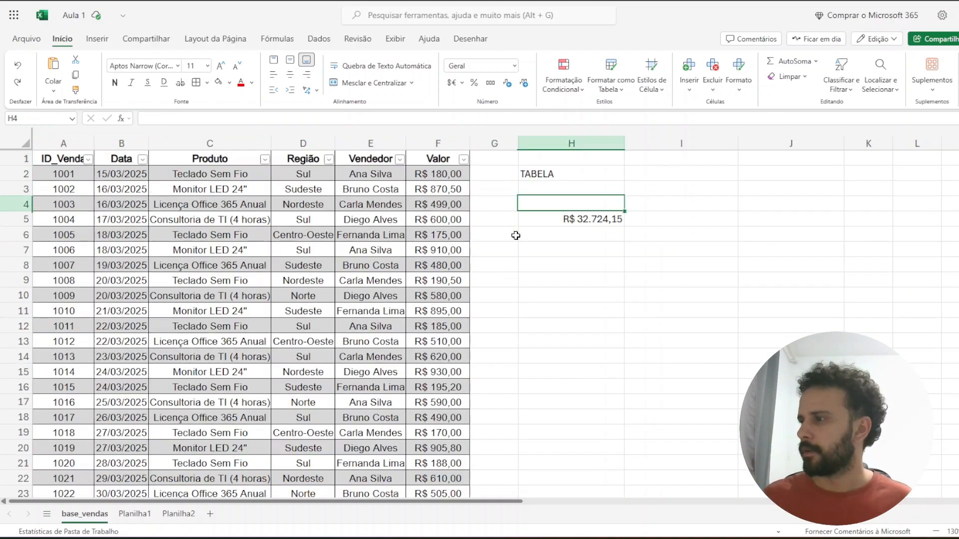
- Enter 10000 in cell F62, directly below the Valor column, and check the sum in H5
left_click(438, 269)
key("ctrl+Down")
left_click(428, 318)
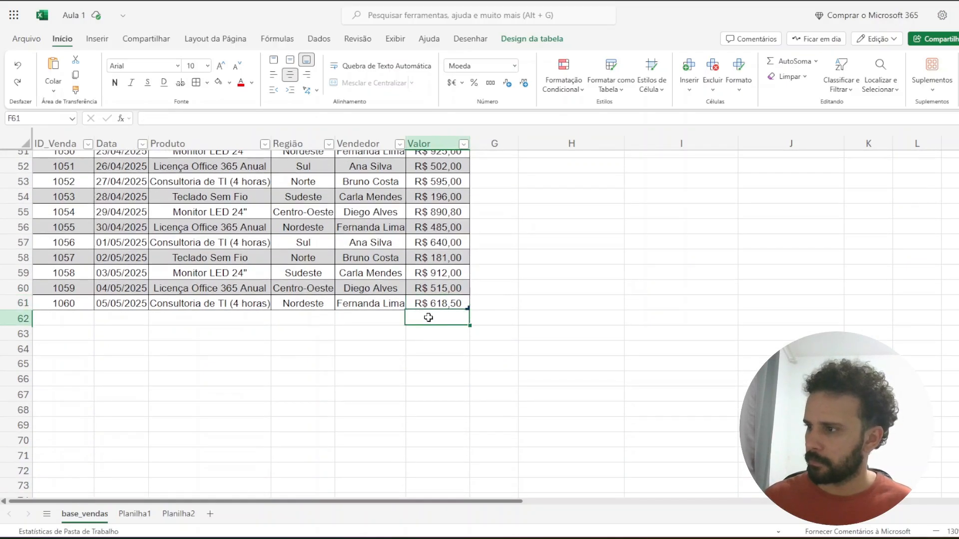
type("100")
key("Return")
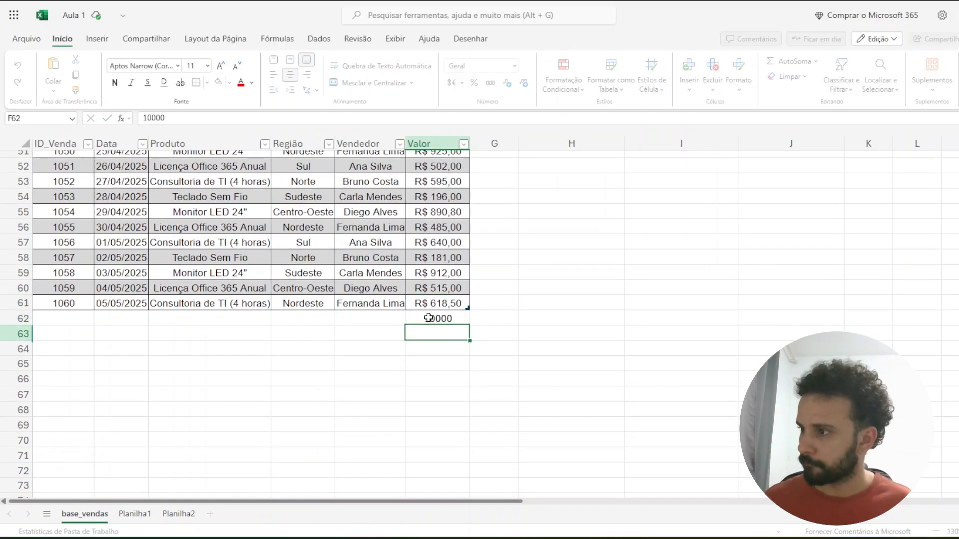
left_click(550, 280)
key("ctrl+Up")
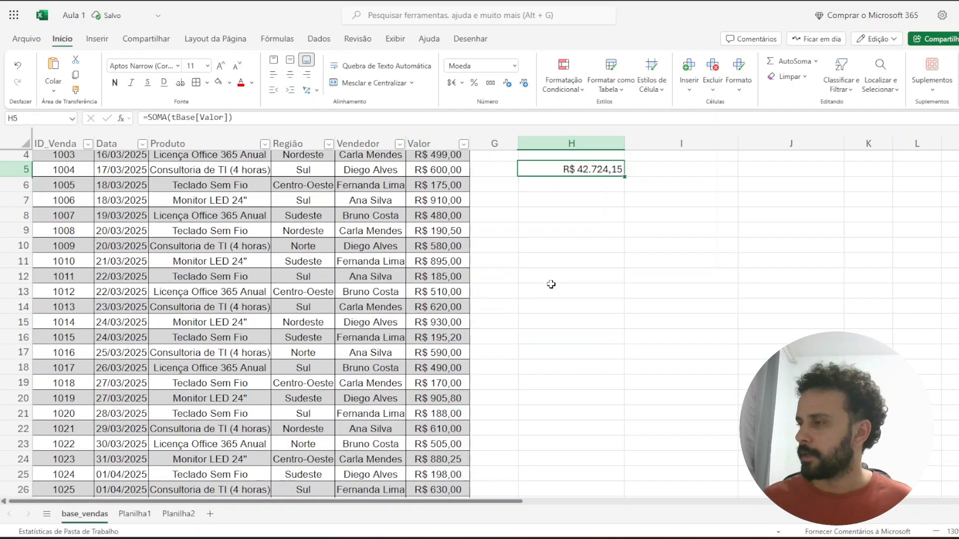
scroll(551, 284, "up", 2)
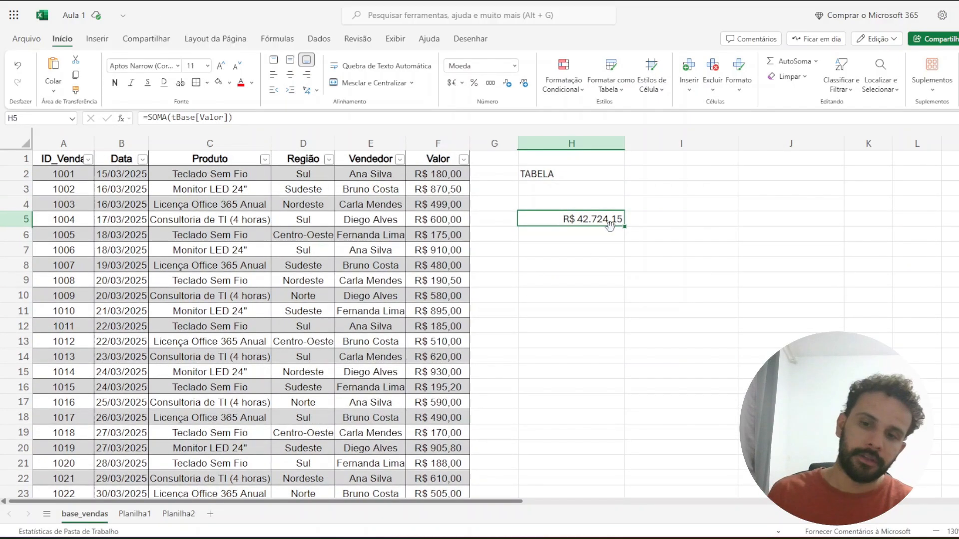
- Delete row 62, the extra record at the end of the sales table
scroll(500, 316, "down", 10)
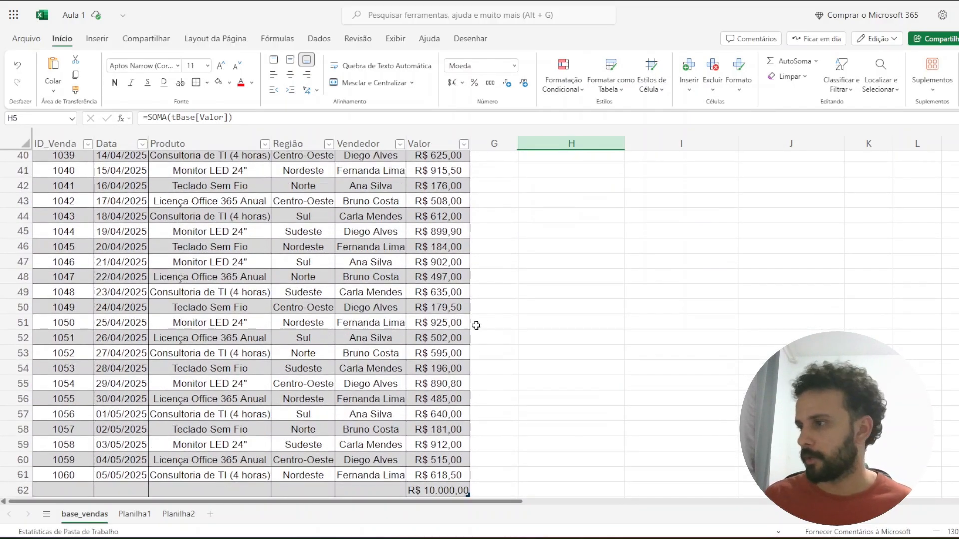
scroll(475, 326, "down", 4)
left_click(20, 314)
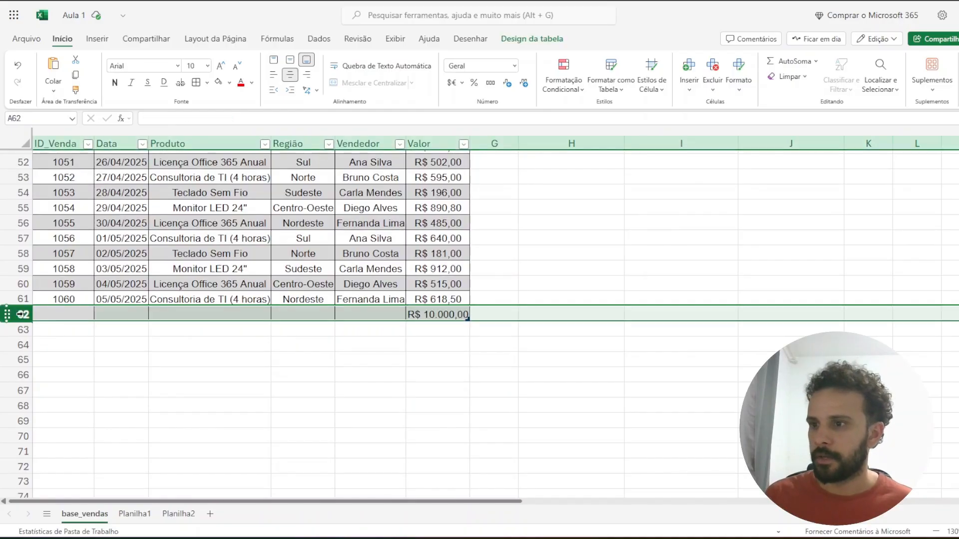
right_click(20, 314)
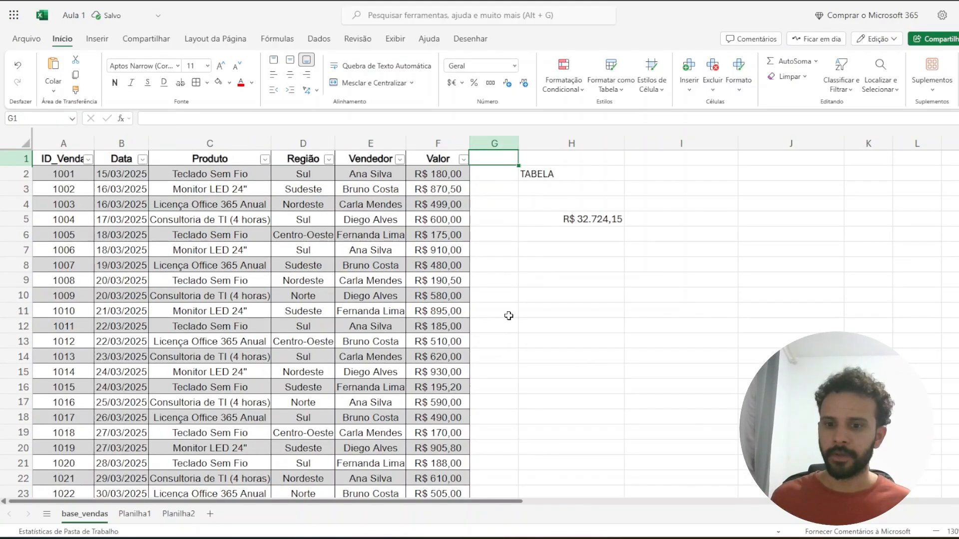
- Clear the sum in cell H5 and the TABELA label in cell H2
key("Right")
key("Down")
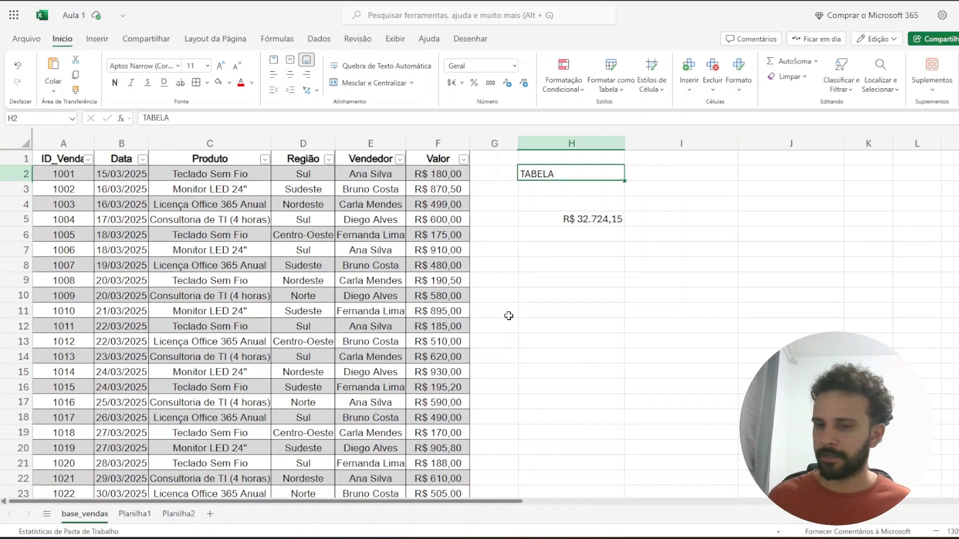
key("Down")
key("Down")
key("shift+Down")
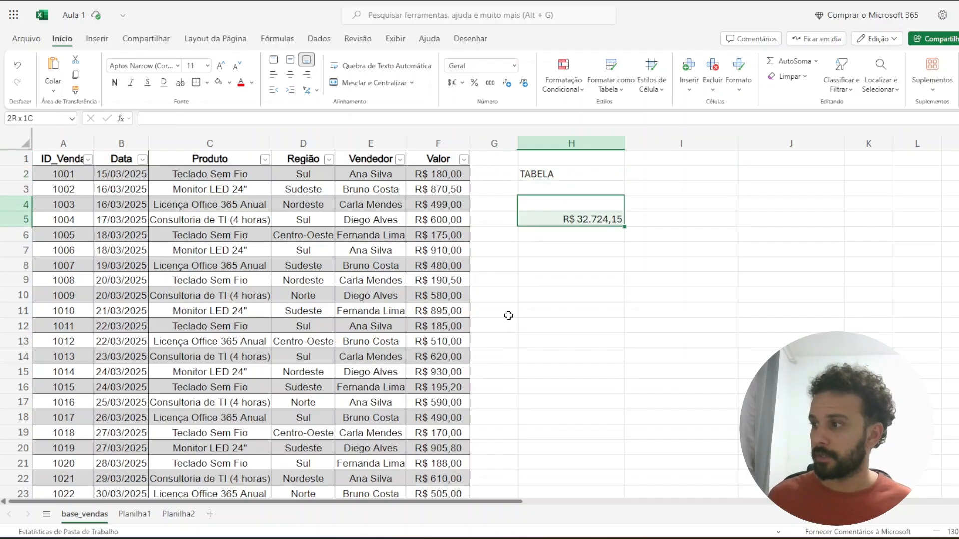
key("Delete")
key("Up")
key("Up")
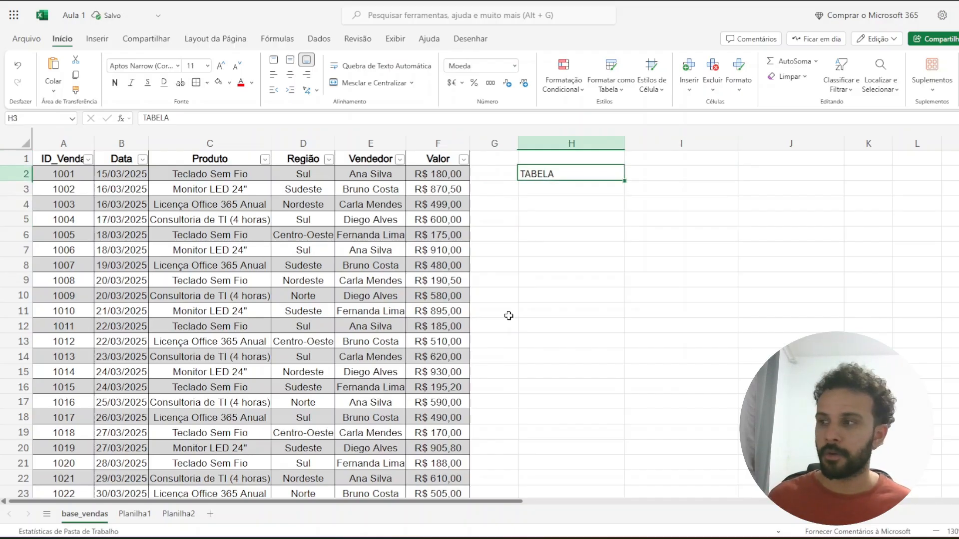
key("Delete")
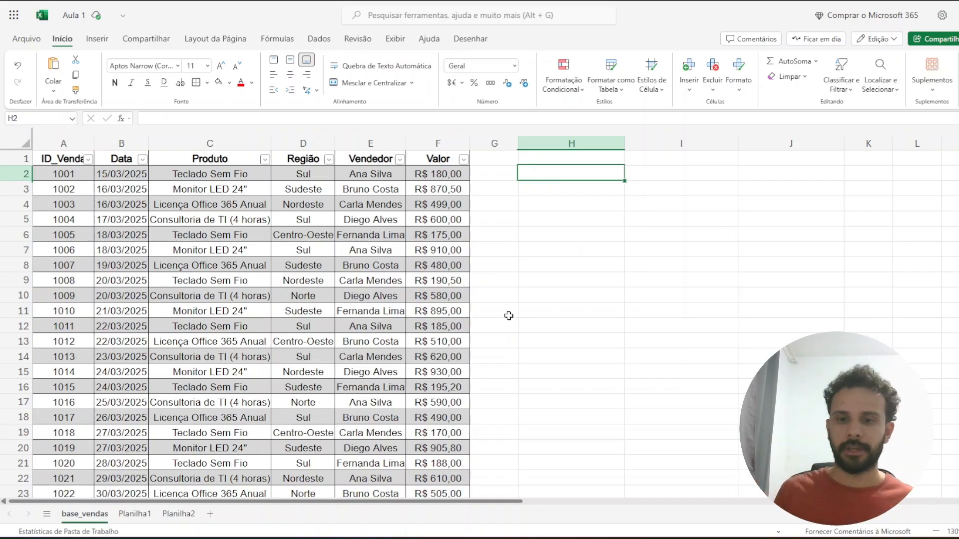
- Enter the headings REGIÃO in cell H3 and VALOR TOTAL in cell I3 beside the sales table
left_click(549, 205)
left_click(561, 184)
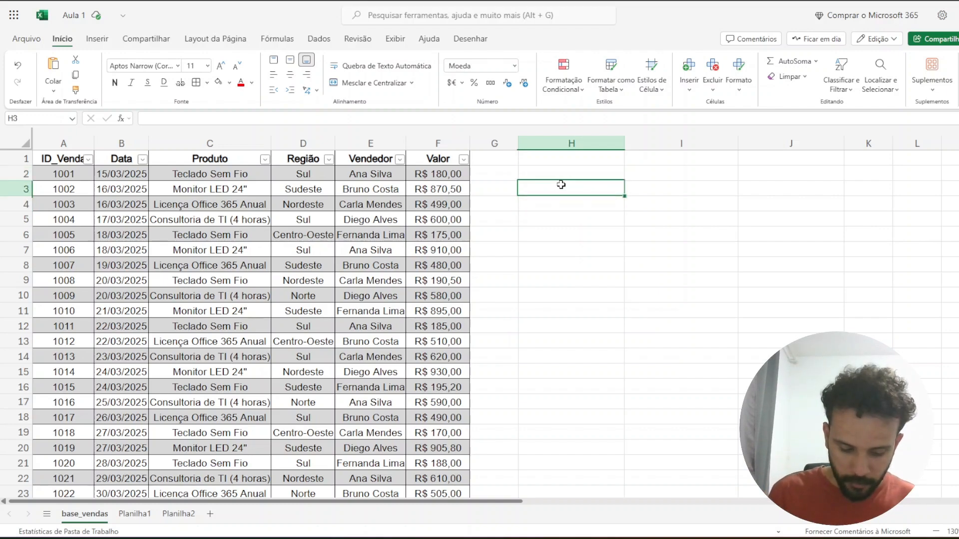
type("REGI")
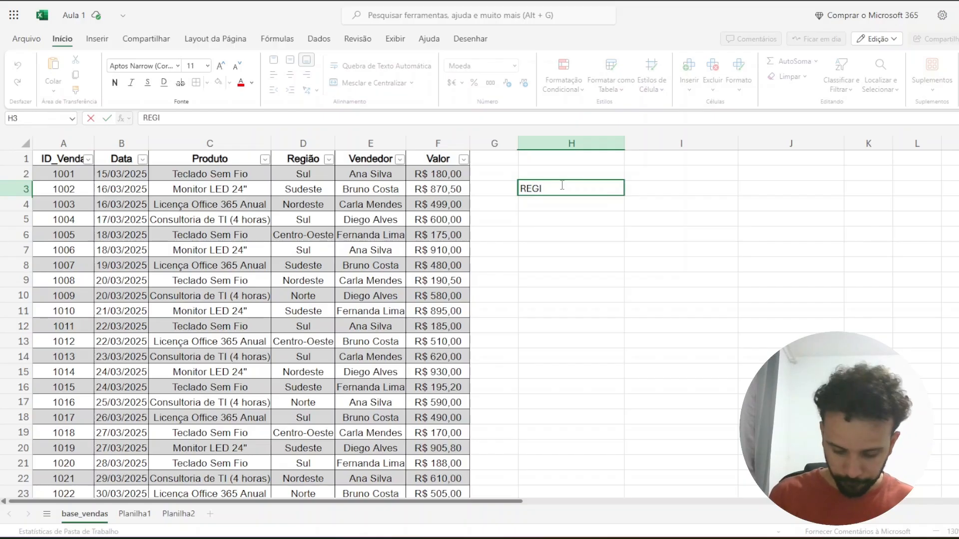
type("ÃO")
key("Return")
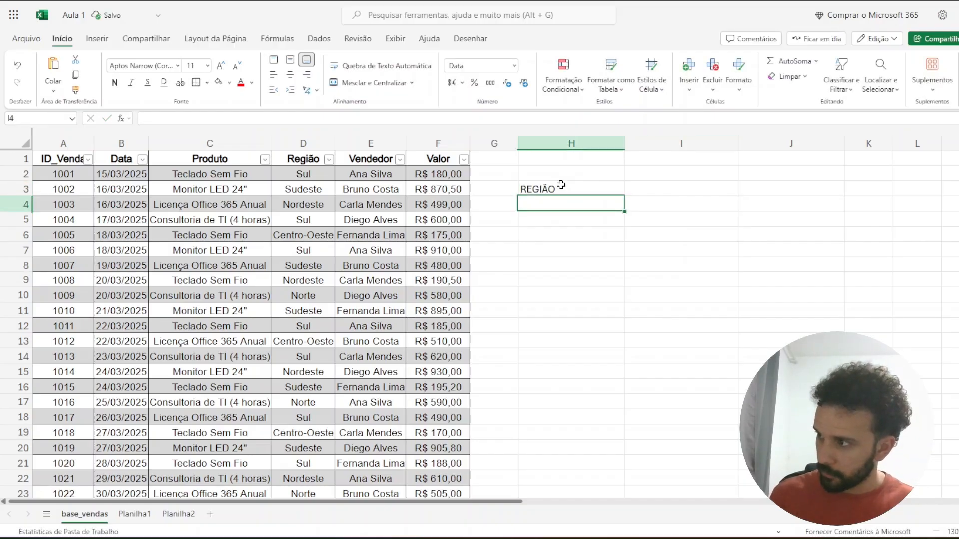
key("Right")
key("Up")
type("VAL")
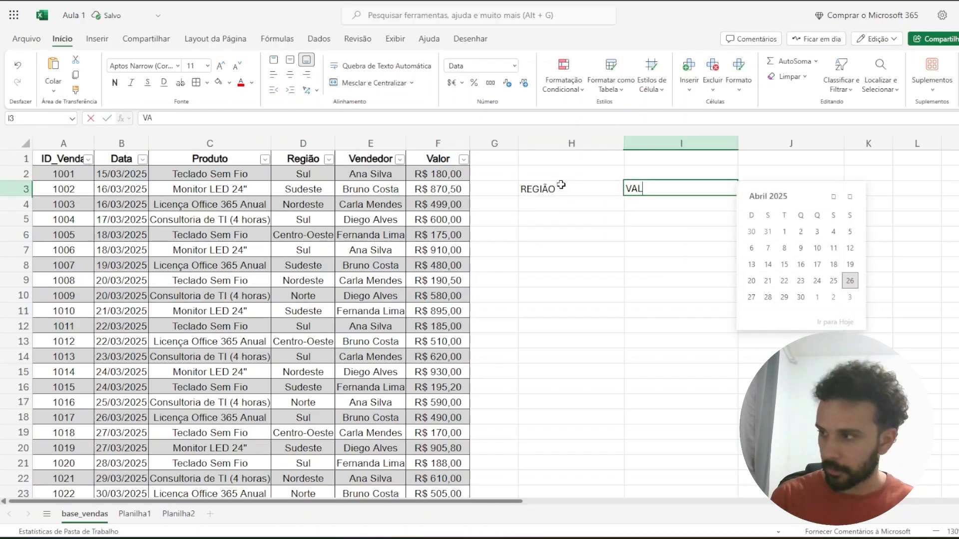
type("OR TOTAL")
key("Return")
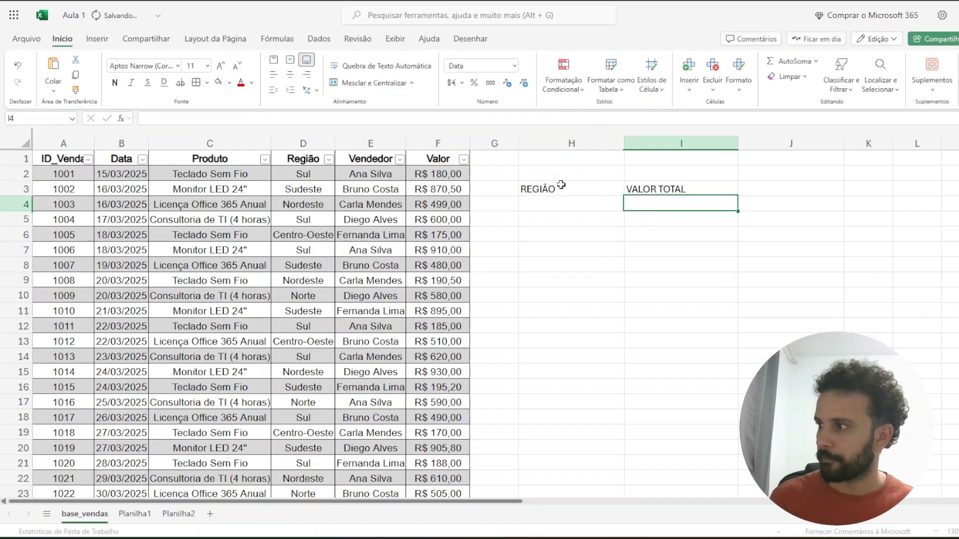
- List the distinct regions from cell H4 down with the formula =ÚNICO(tBase[Região]) and check the spilled list
key("Left")
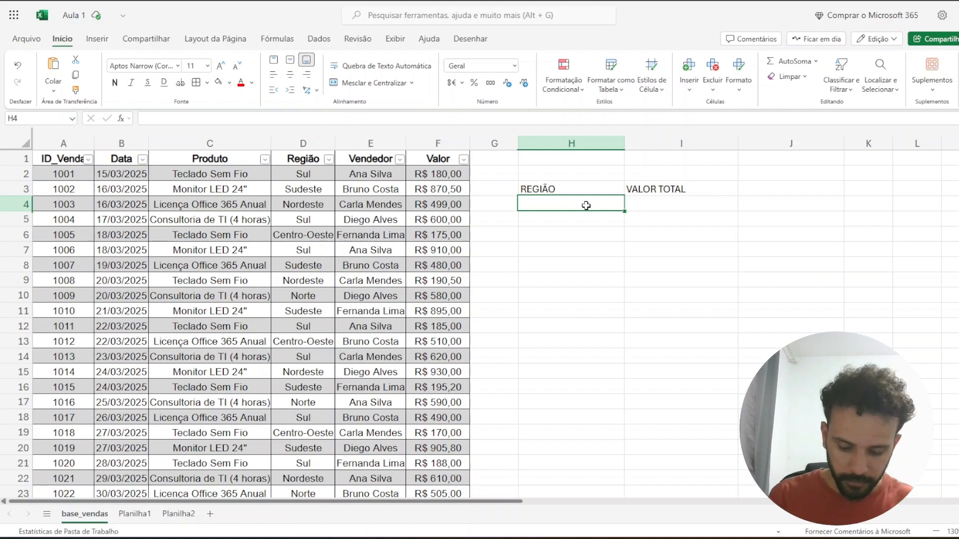
type("=ÚNI")
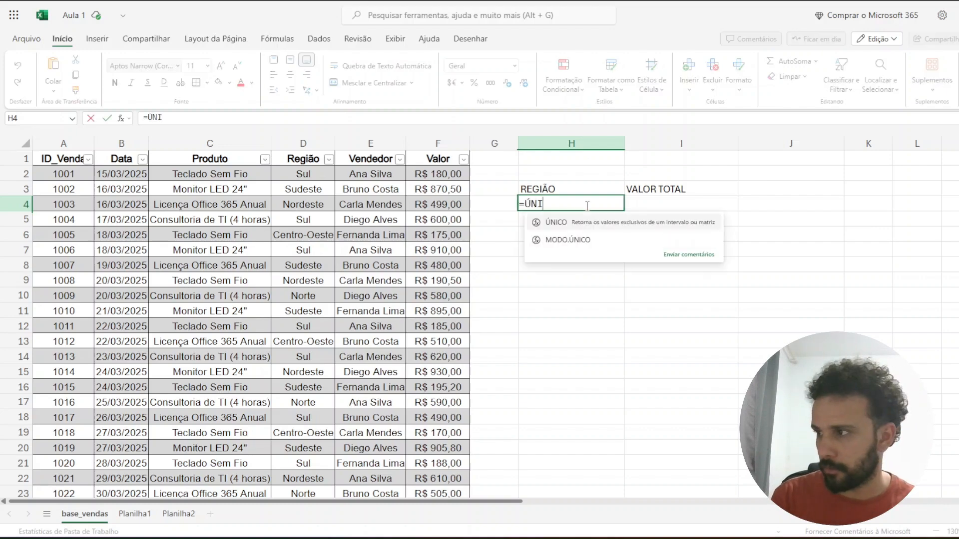
key("Tab")
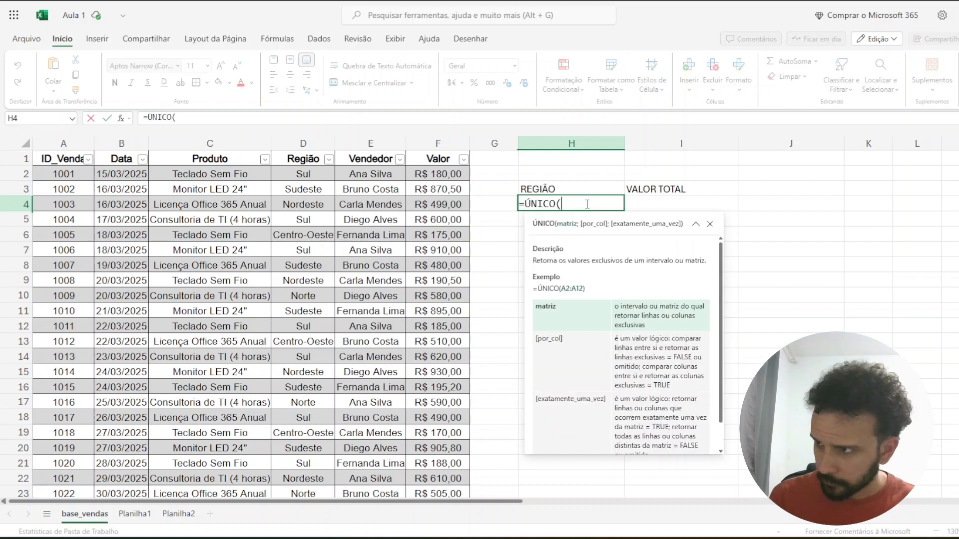
type("tBase")
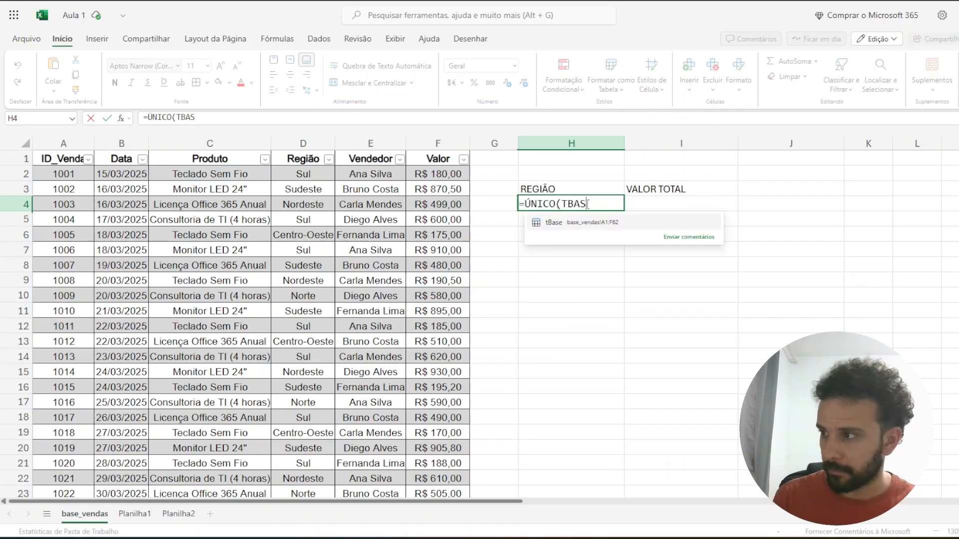
type("[")
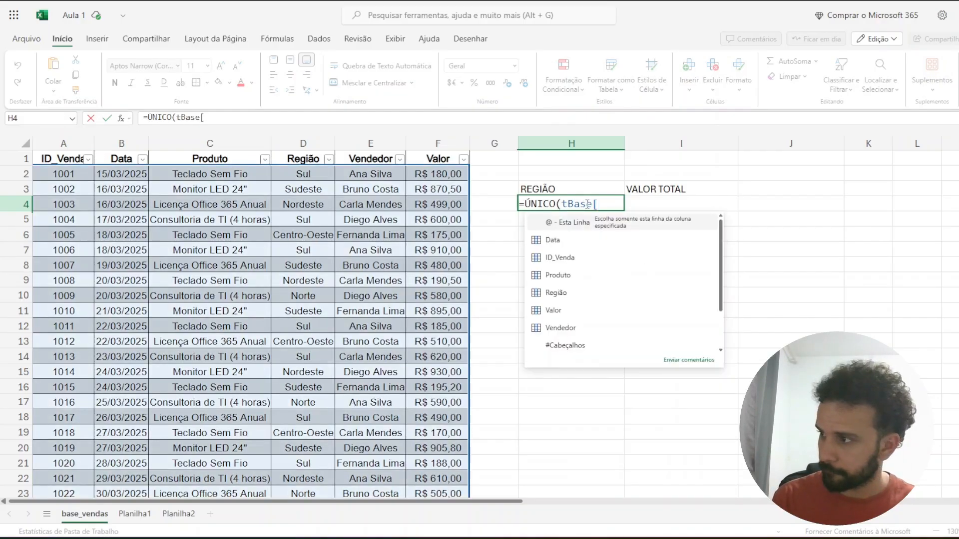
type("reg")
key("Tab")
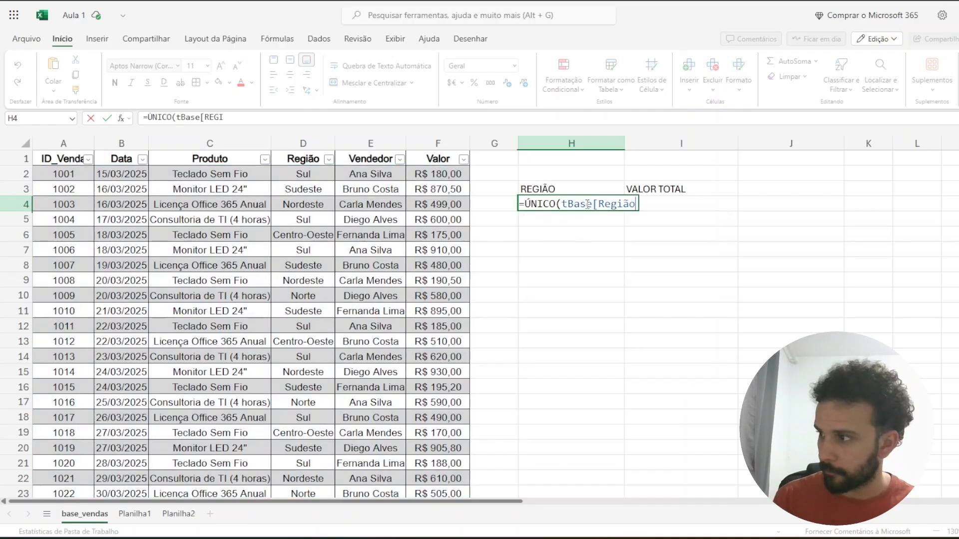
type("])")
key("Return")
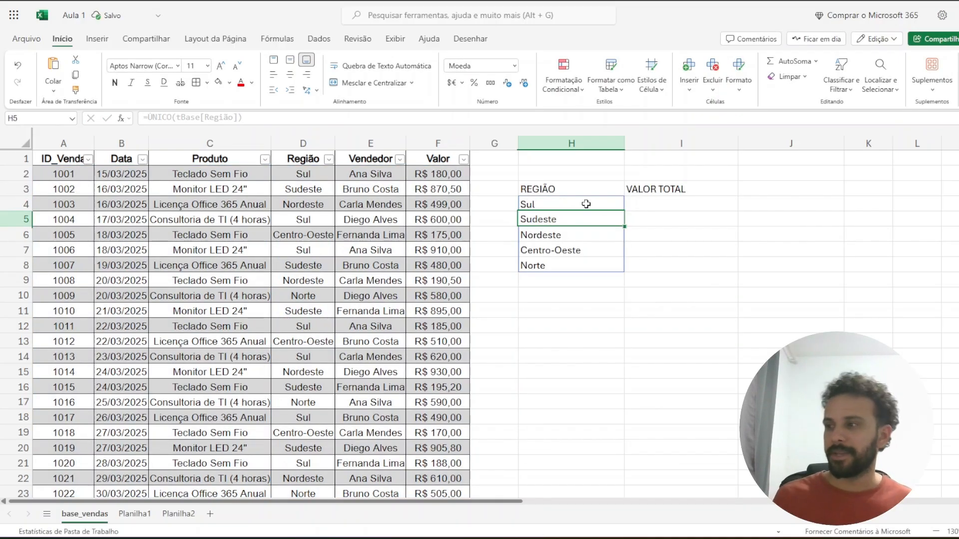
left_click_drag(558, 203, 564, 245)
left_click(550, 202)
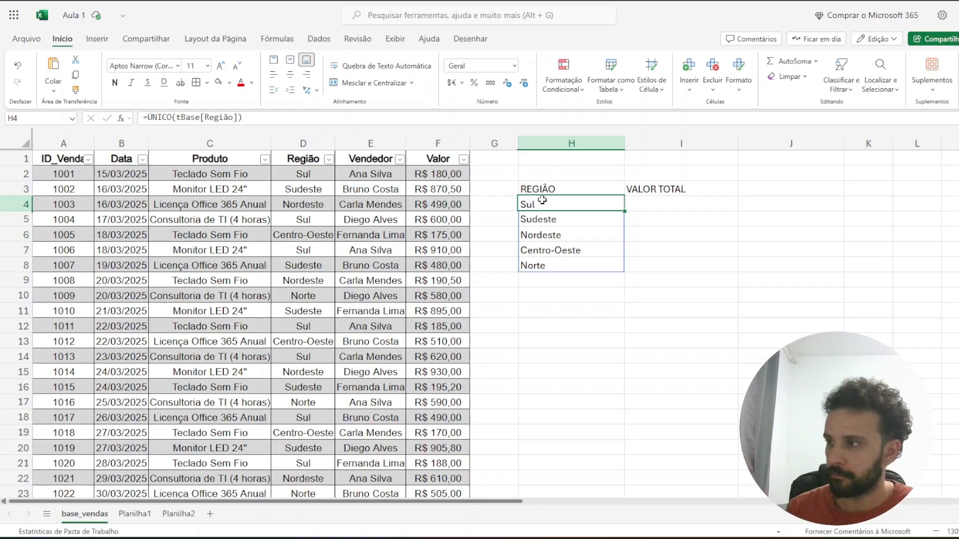
- Total the sales per region in cell I4 with =SOMASE(tBase[Região];H4#;tBase[Valor]), using the spilled region list as criteria
left_click(637, 206)
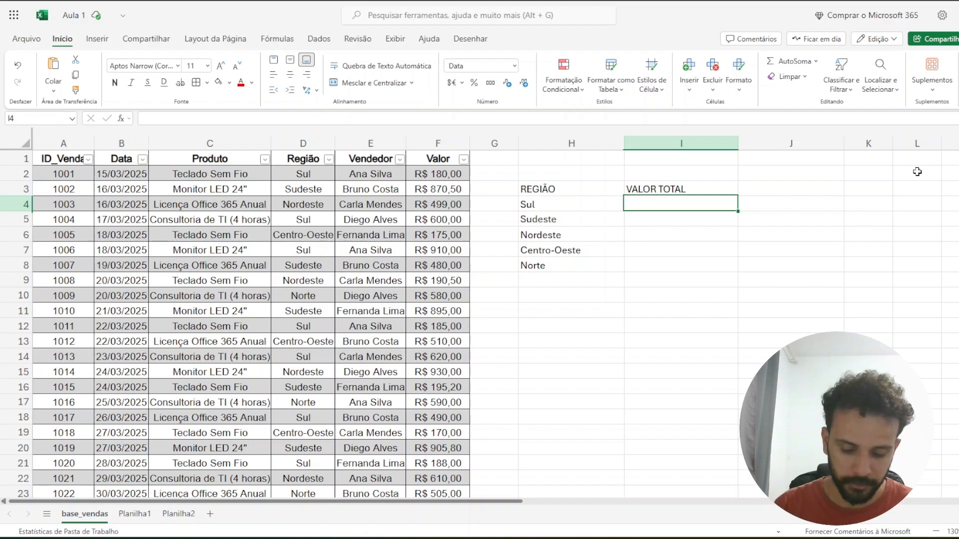
type("=SOMA")
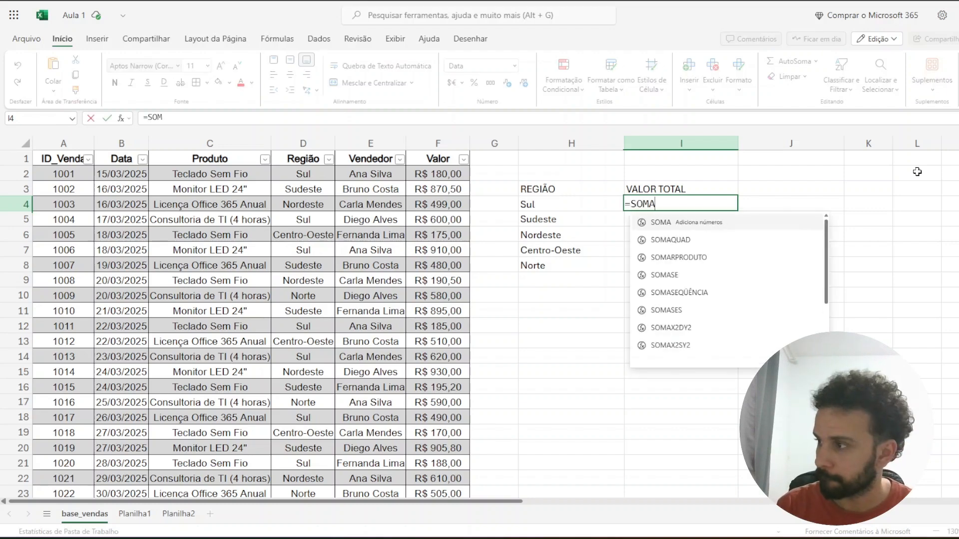
type("SE(")
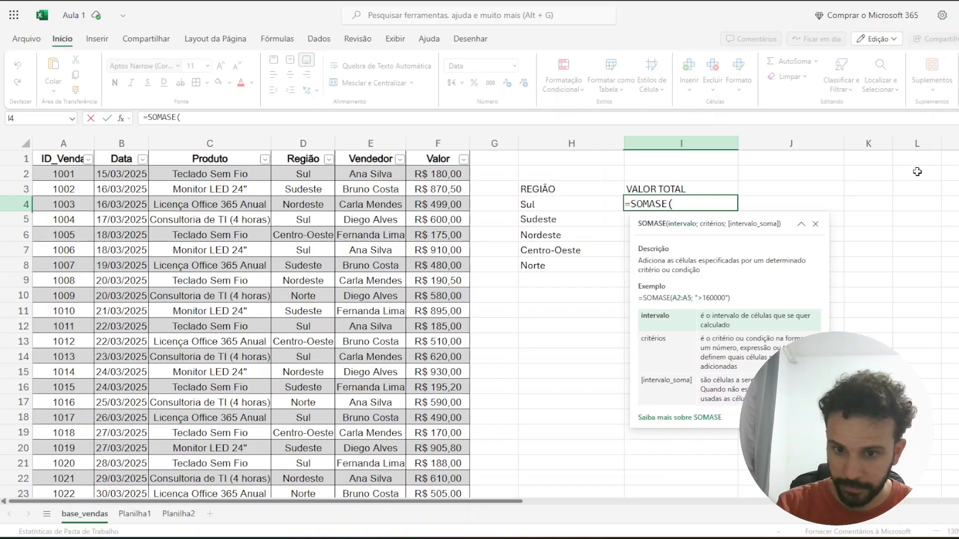
type("TBASE")
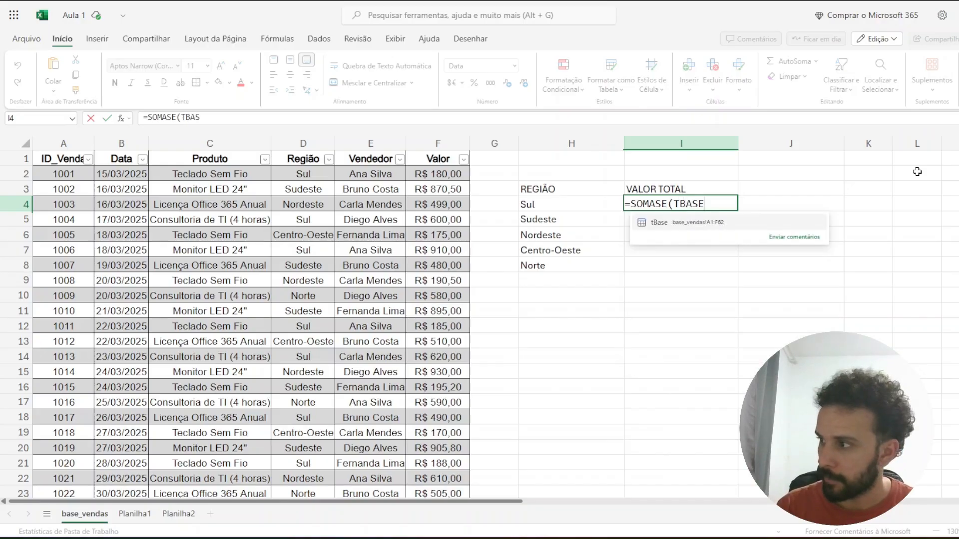
key("Tab")
type("[REG")
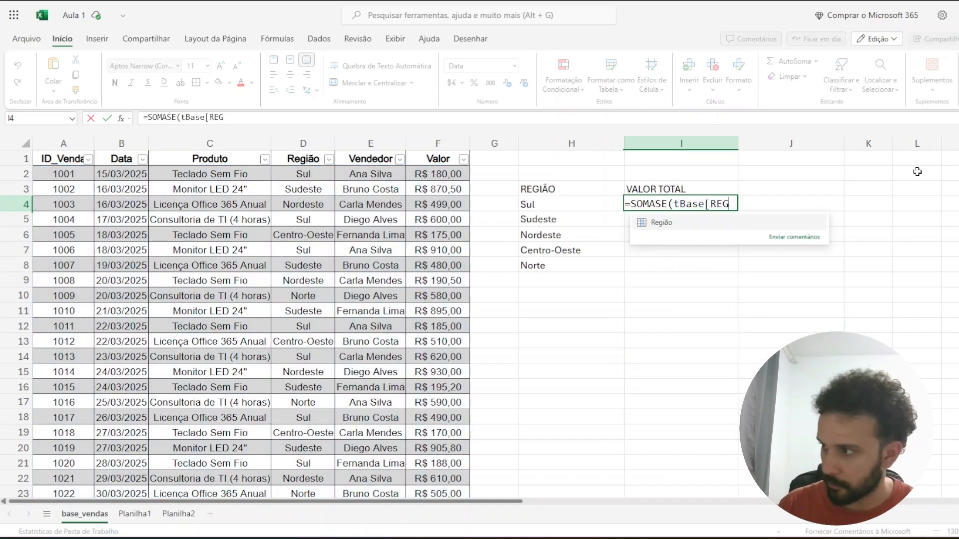
key("Tab")
type("];")
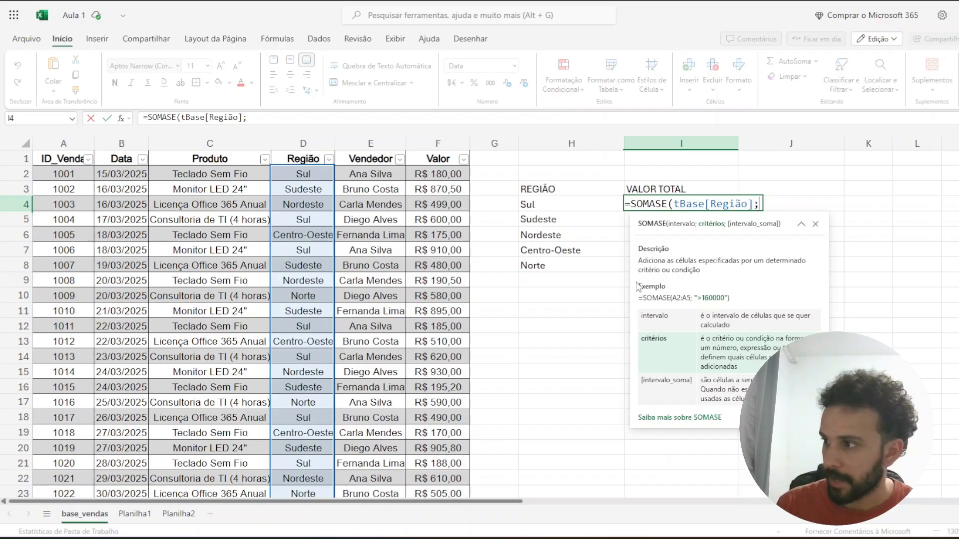
left_click(587, 208)
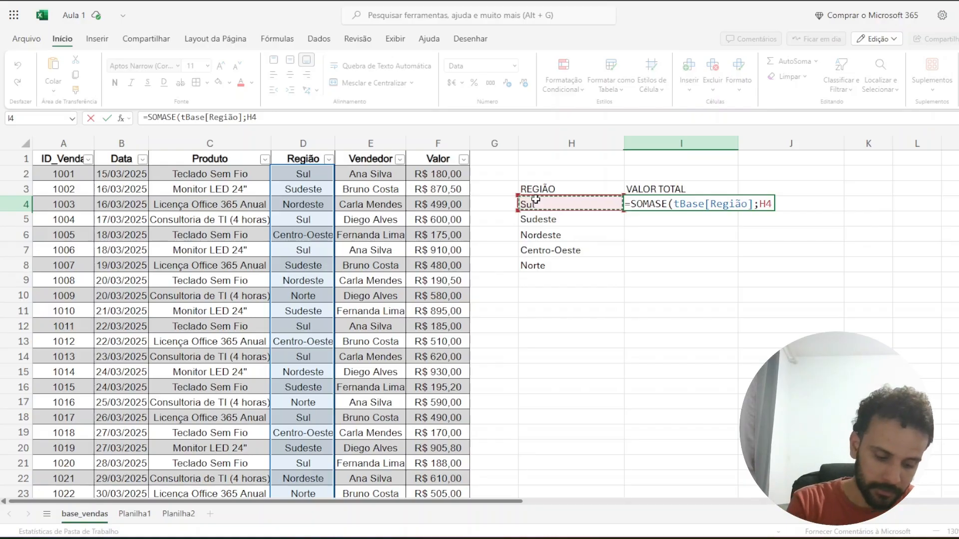
type("#")
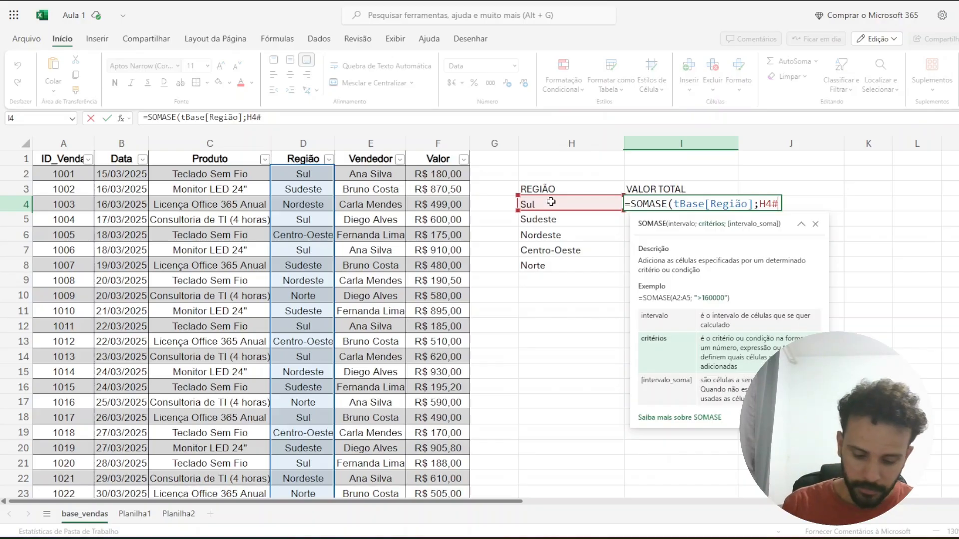
type(";")
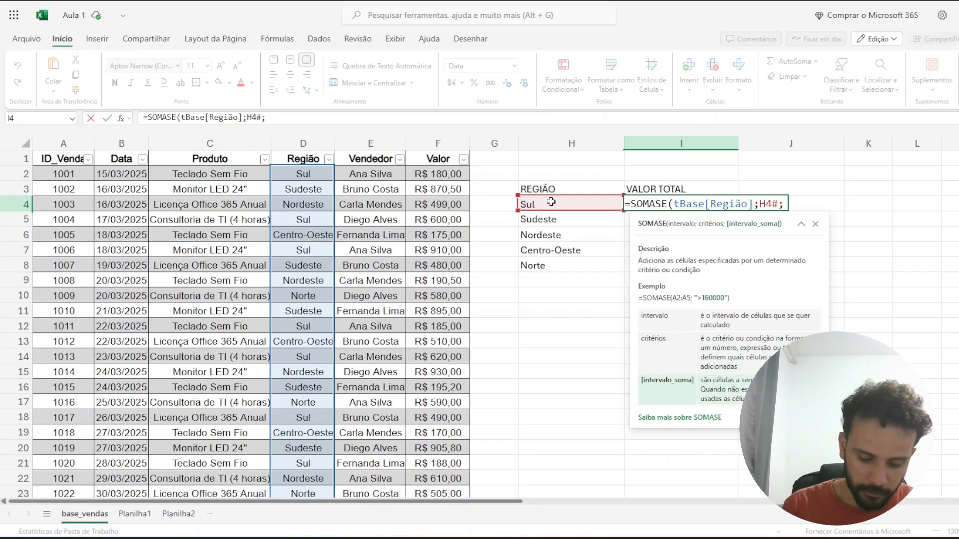
type("TBAS")
key("Tab")
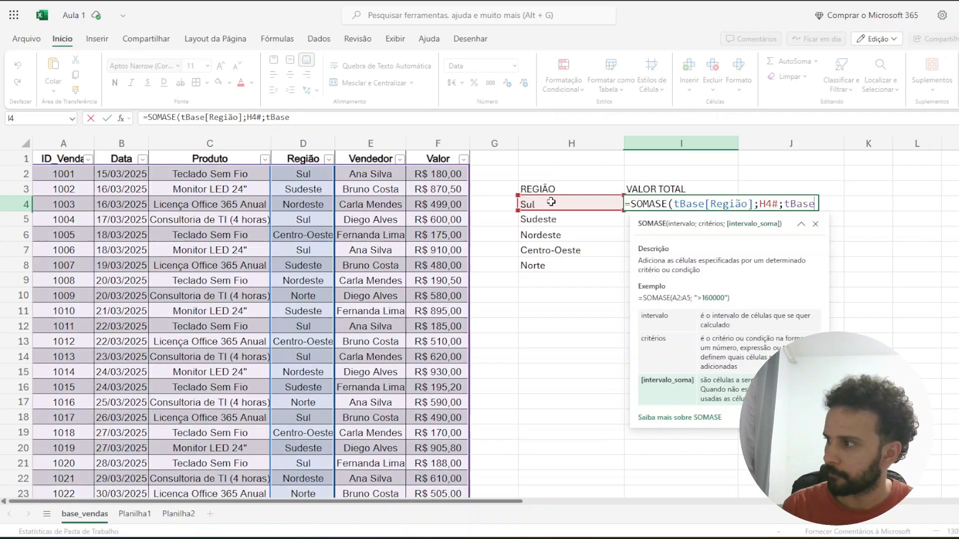
type("[VALOR")
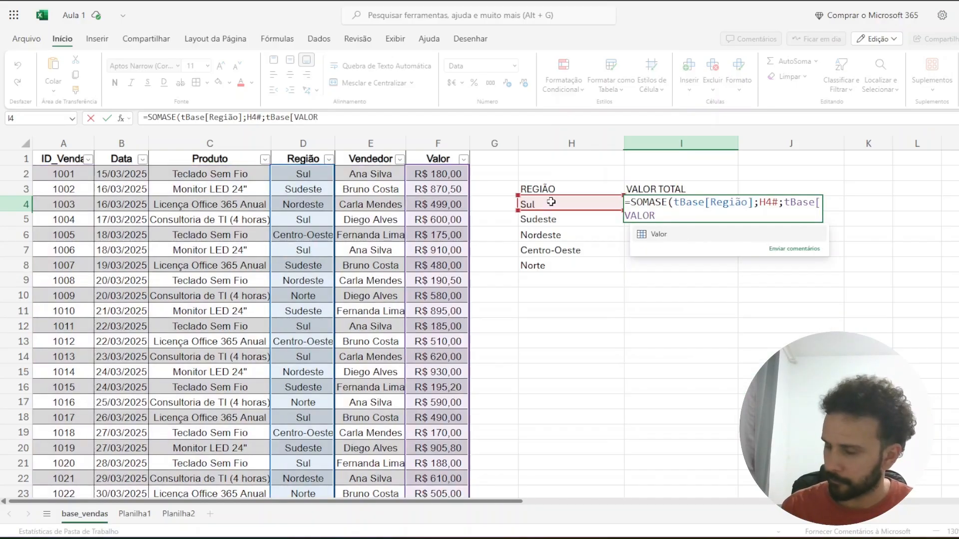
type("])")
key("Return")
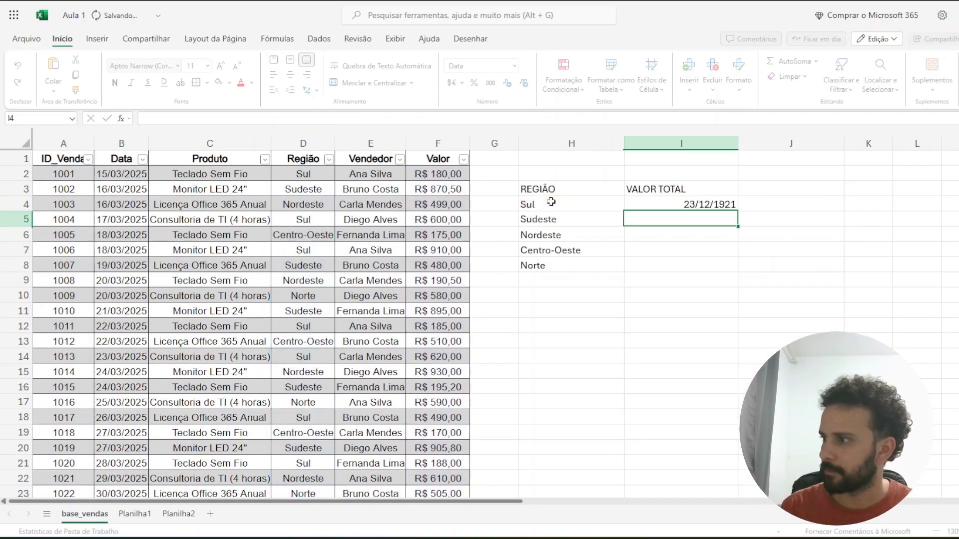
- Format the regional totals in I4:I8 as Número and review the summary range H4:I8
key("Up")
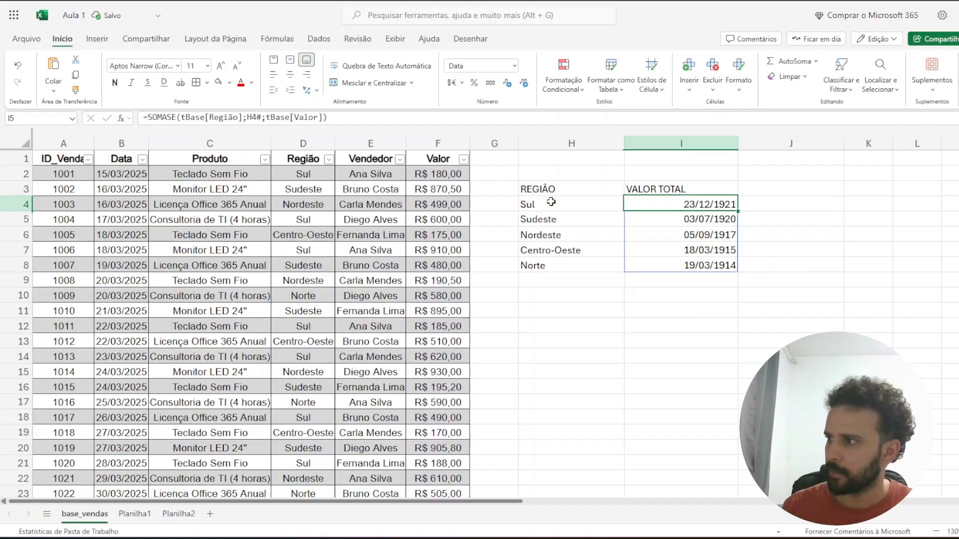
key("ctrl+shift+Down")
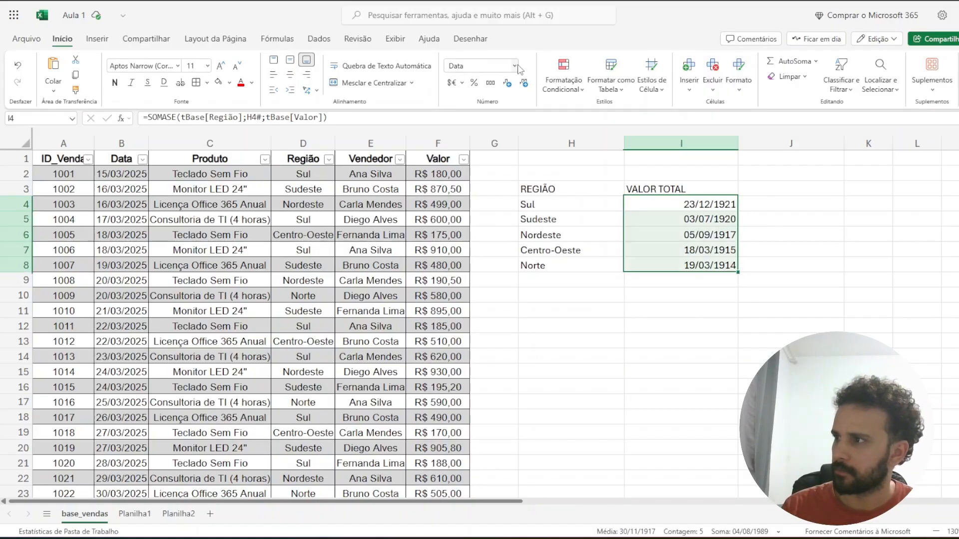
left_click(514, 65)
left_click(479, 97)
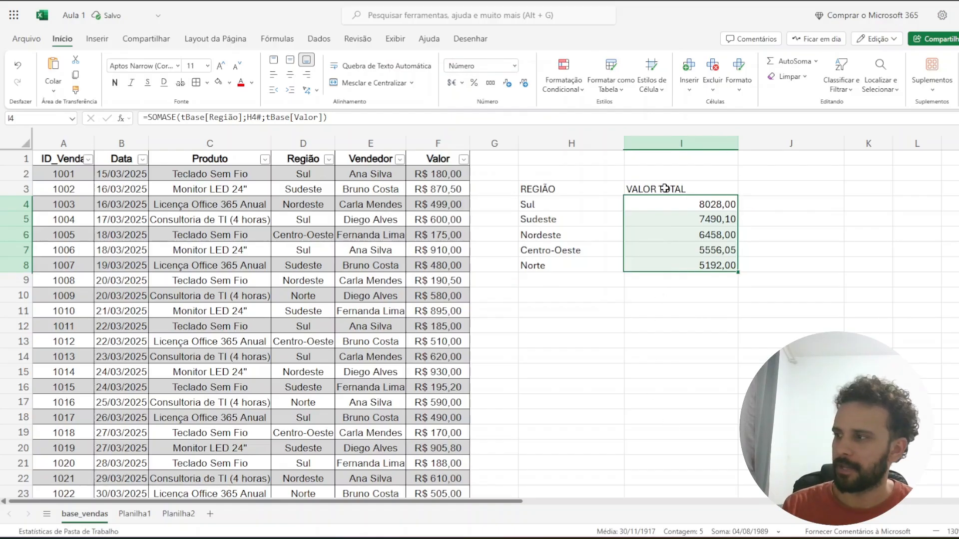
left_click_drag(567, 204, 652, 270)
left_click(613, 355)
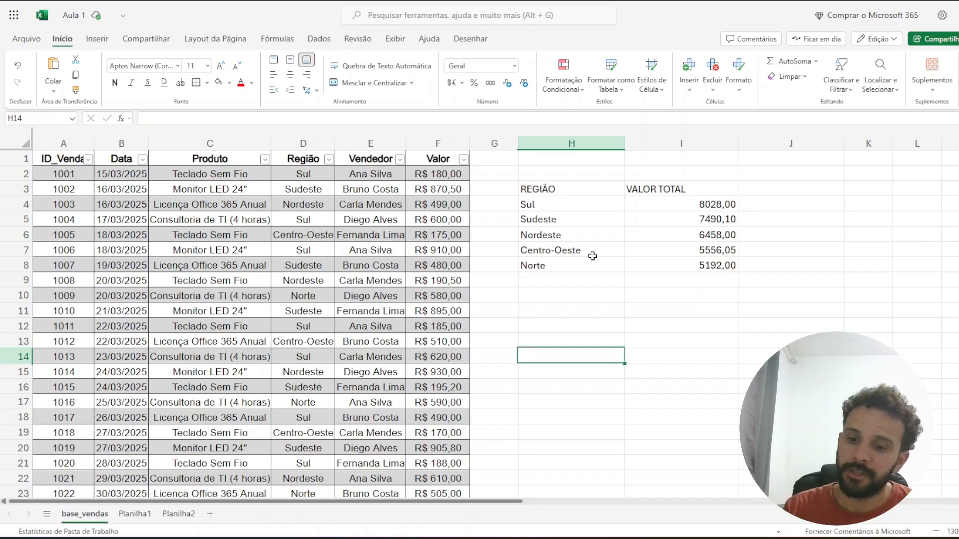
left_click_drag(585, 202, 669, 268)
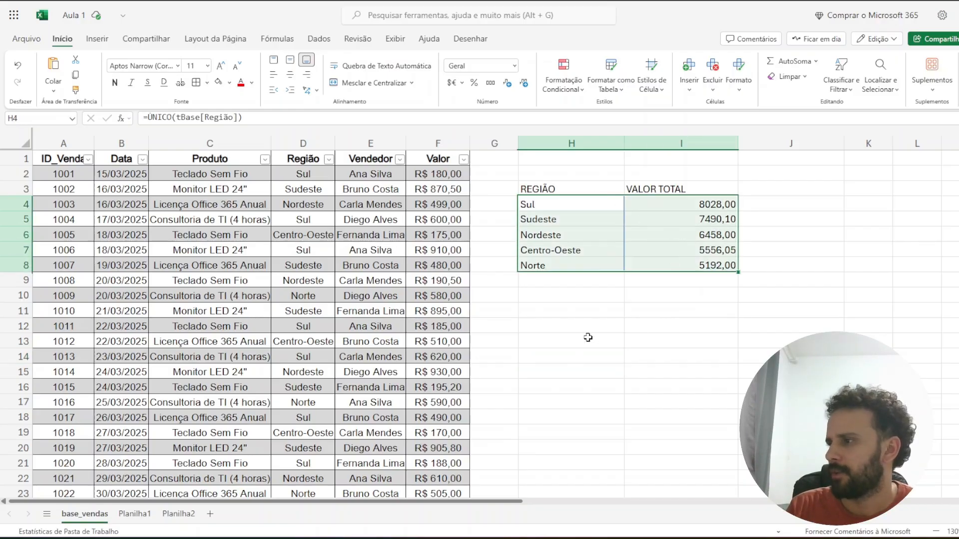
left_click(585, 338)
- Reference the spilled region list in cell H12 with the formula =EMPILHARH(H4#)
left_click(575, 327)
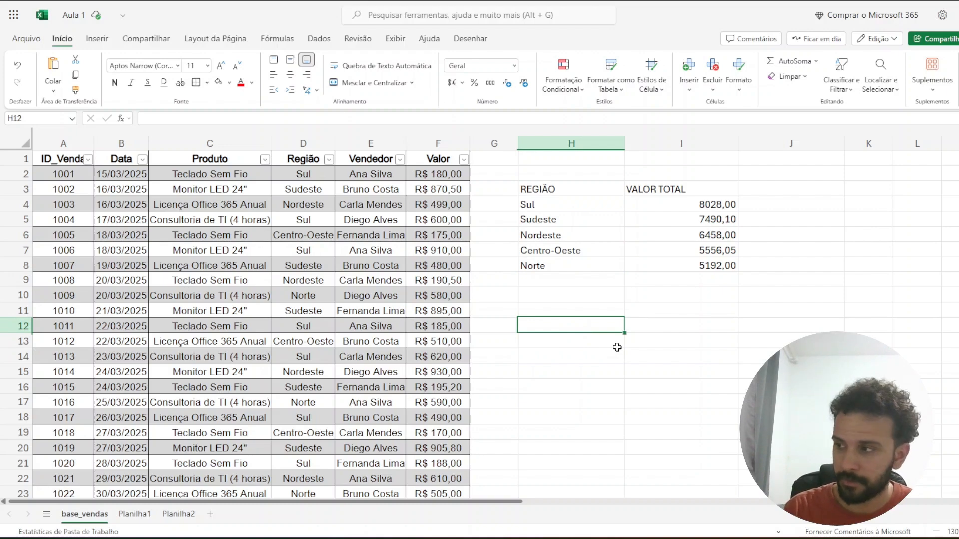
type("=EMP")
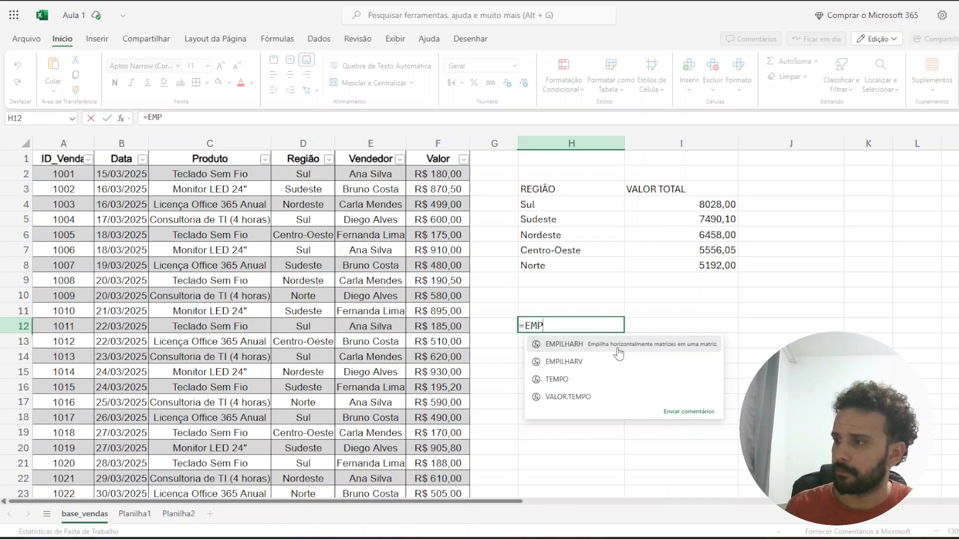
left_click(617, 349)
left_click(557, 202)
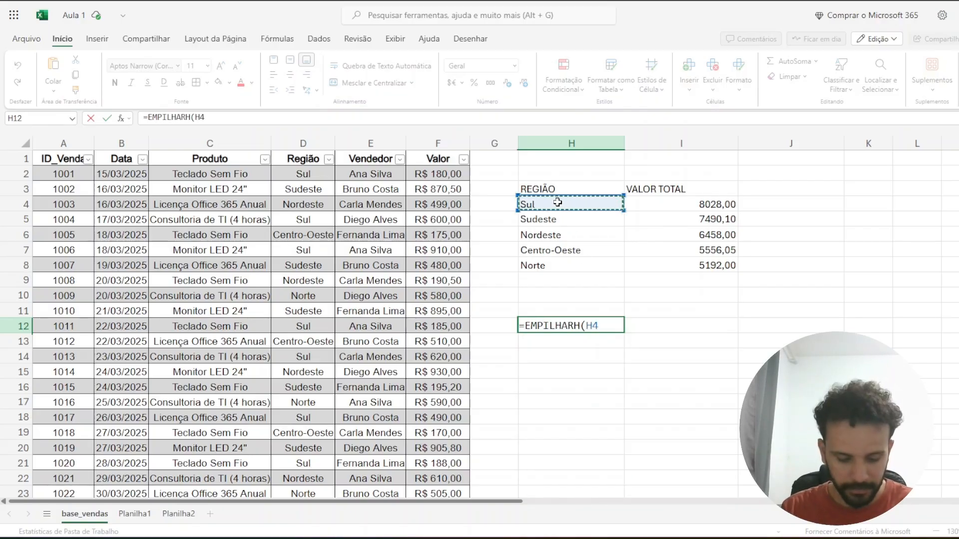
type("#")
key("Return")
left_click(636, 202)
type("#")
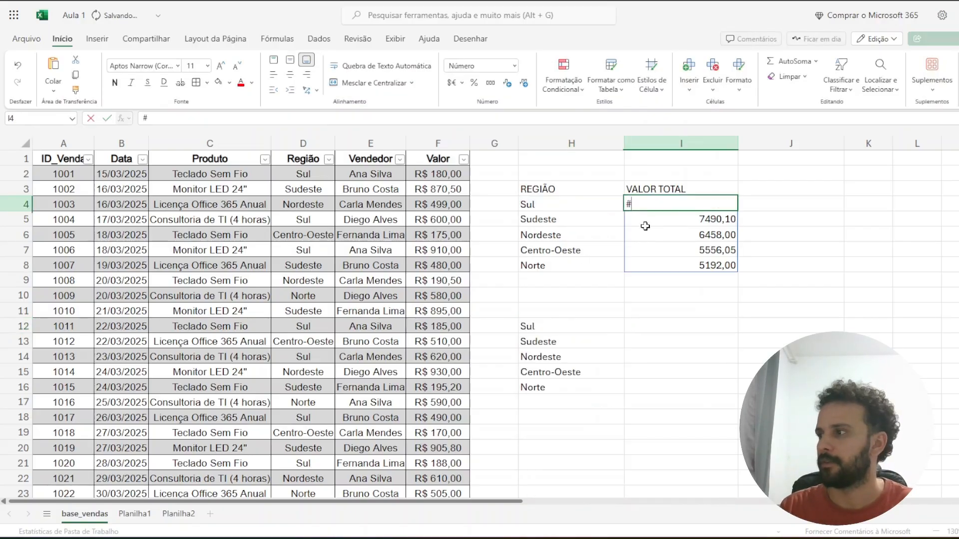
left_click(582, 326)
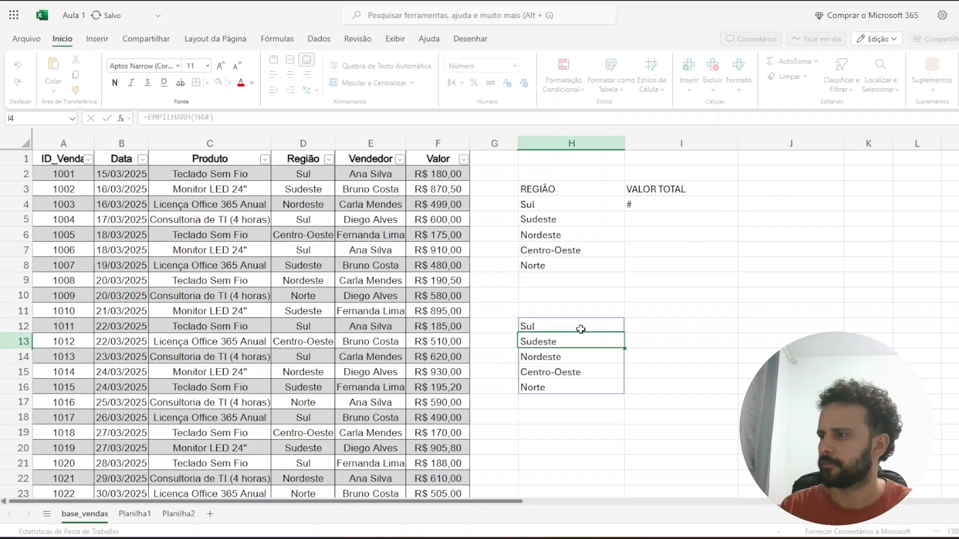
left_click(236, 120)
key("BackSpace")
type(";")
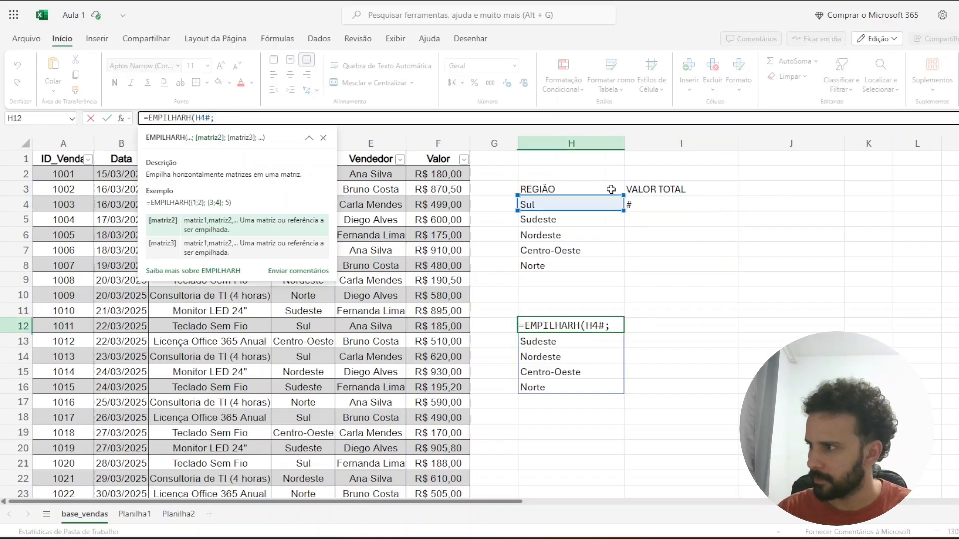
left_click(642, 203)
key("Escape")
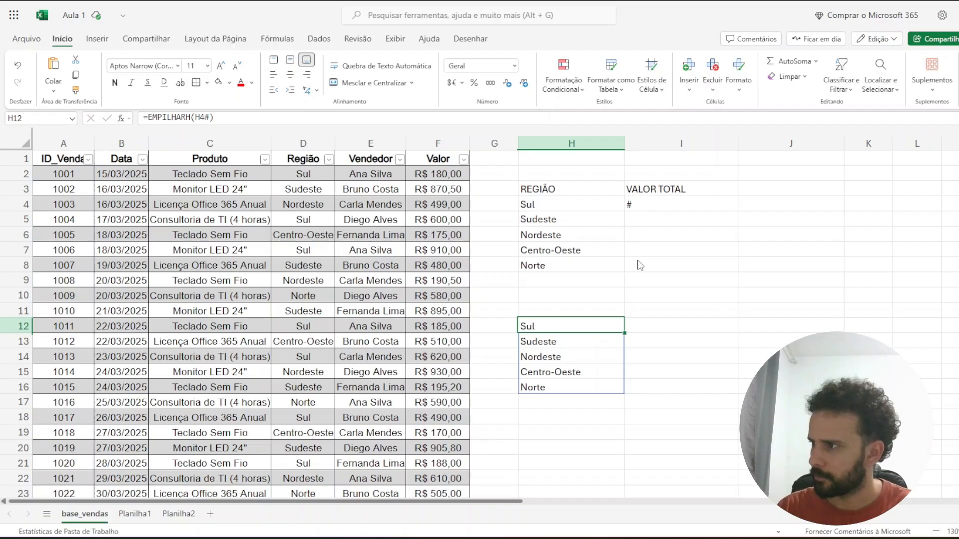
key("ctrl+z")
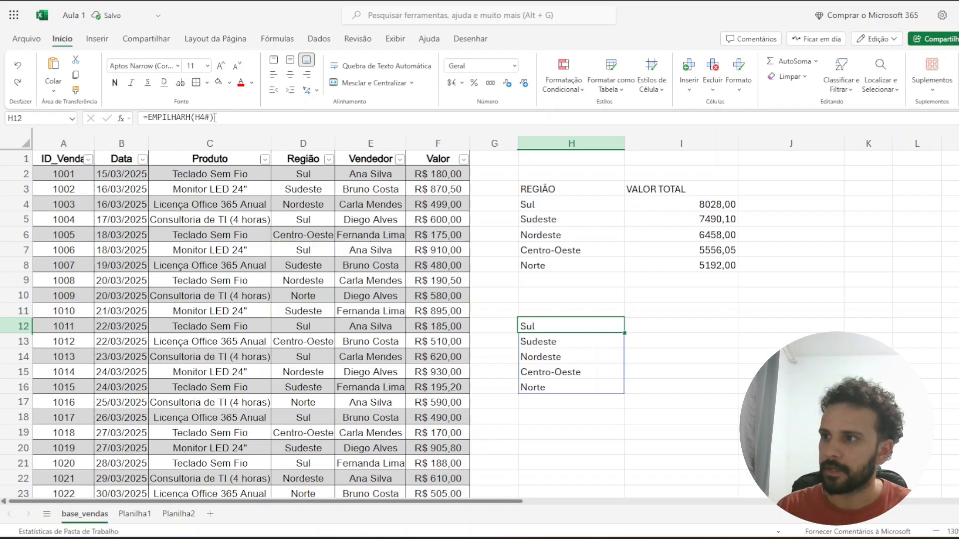
- Add the spilled totals as second array to the formula in H12, making it =EMPILHARH(H4#;I4#)
left_click(210, 118)
type(";")
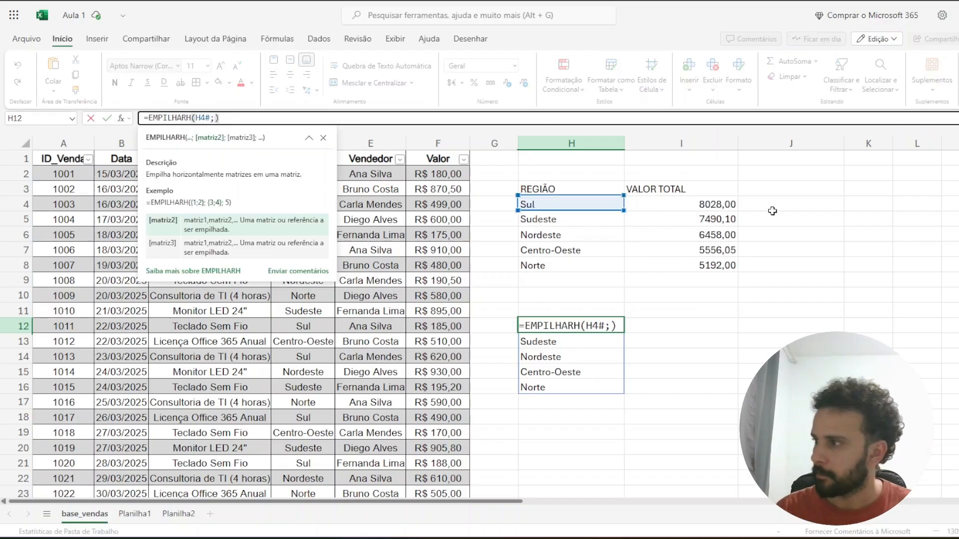
left_click(717, 211)
type("#")
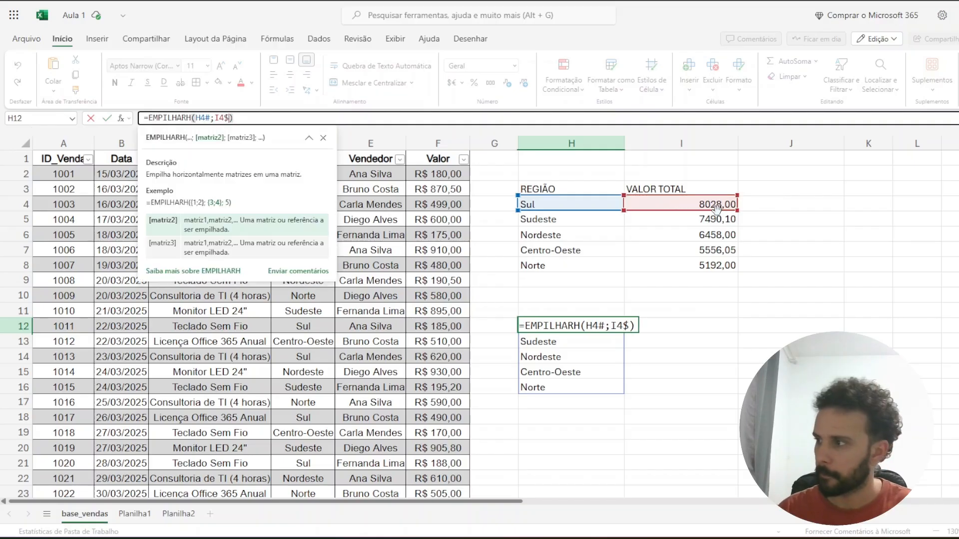
key("Return")
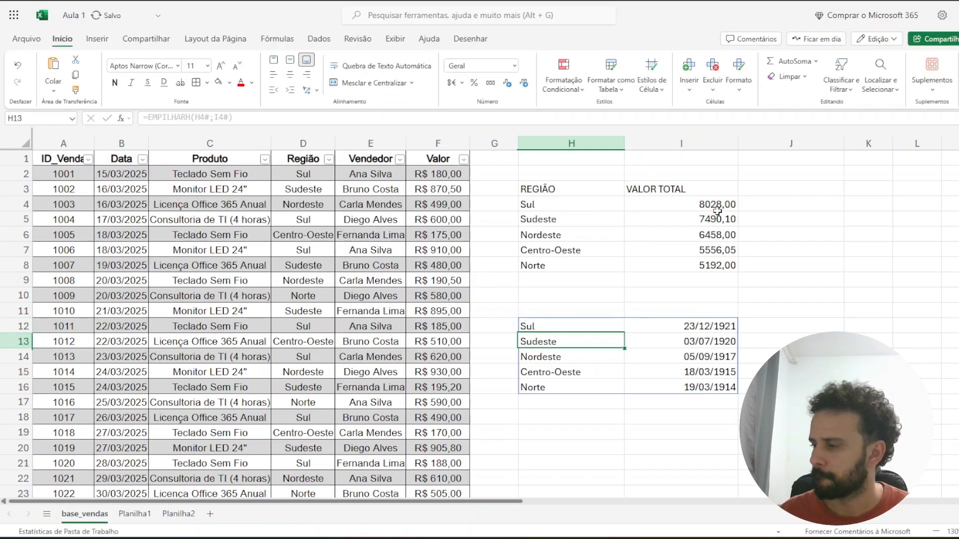
- Format the stacked totals in I12:I16 as Número
key("Up")
key("Right")
key("Down")
key("Up")
key("ctrl+shift+Down")
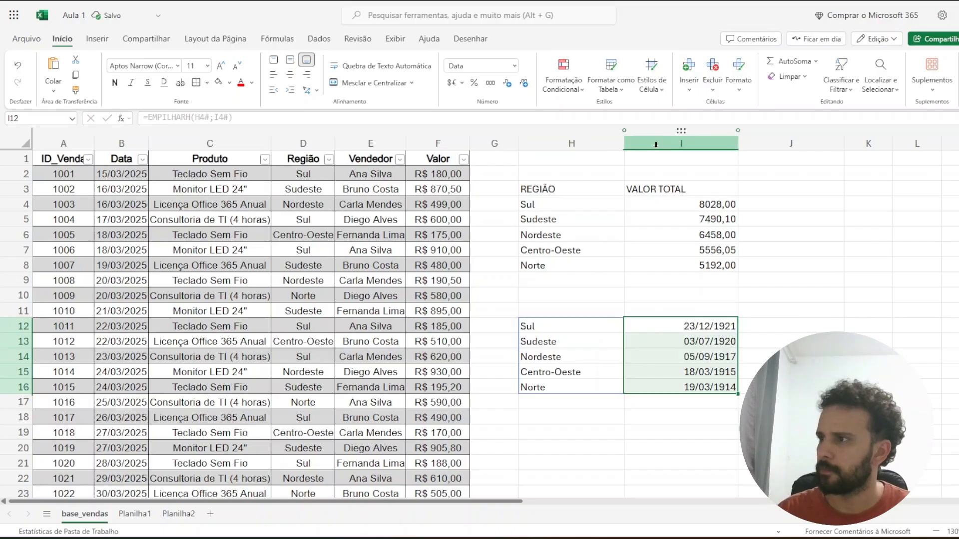
left_click(514, 66)
left_click(476, 96)
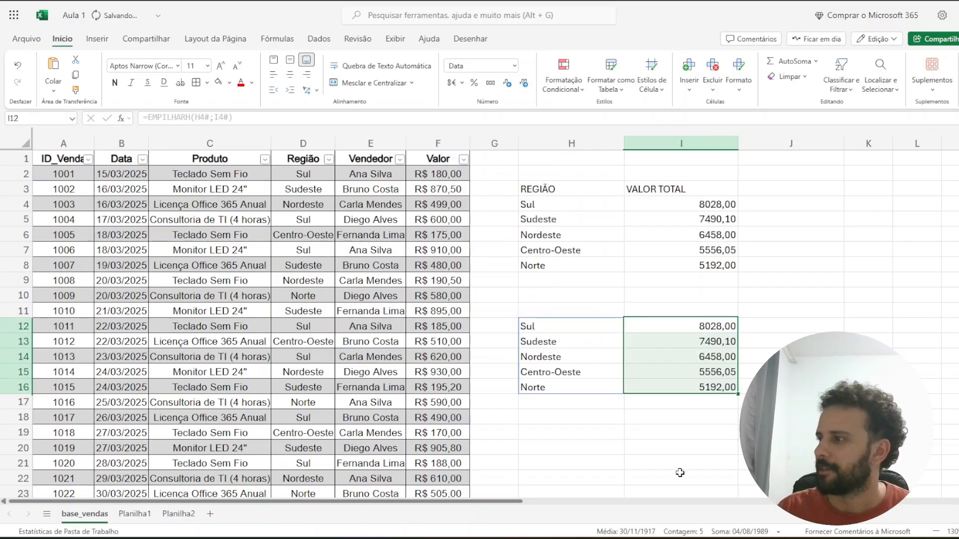
left_click(677, 475)
- Sort the stacked summary in H12 ascending by its second column with =CLASSIFICAR(EMPILHARH(H4#;I4#);2;1)
left_click(585, 338)
left_click(585, 329)
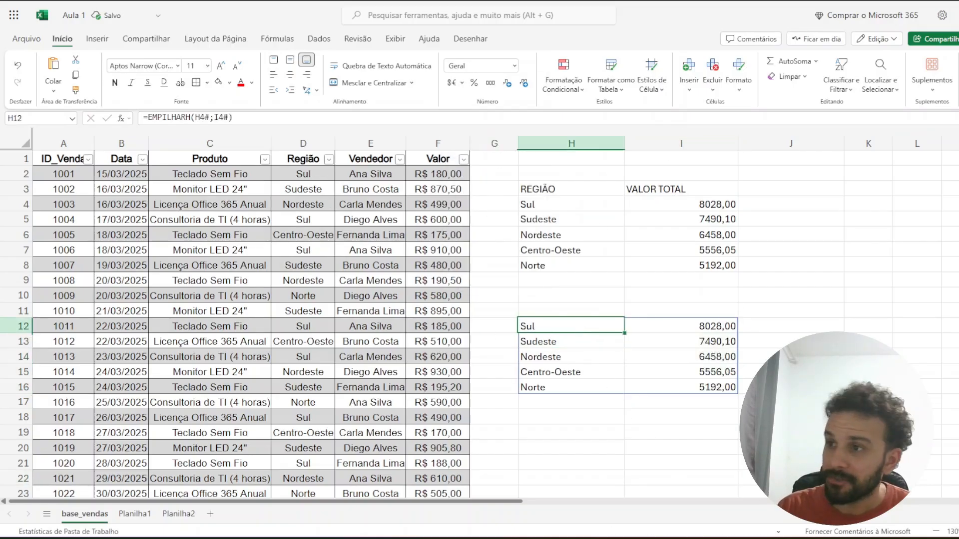
left_click(153, 117)
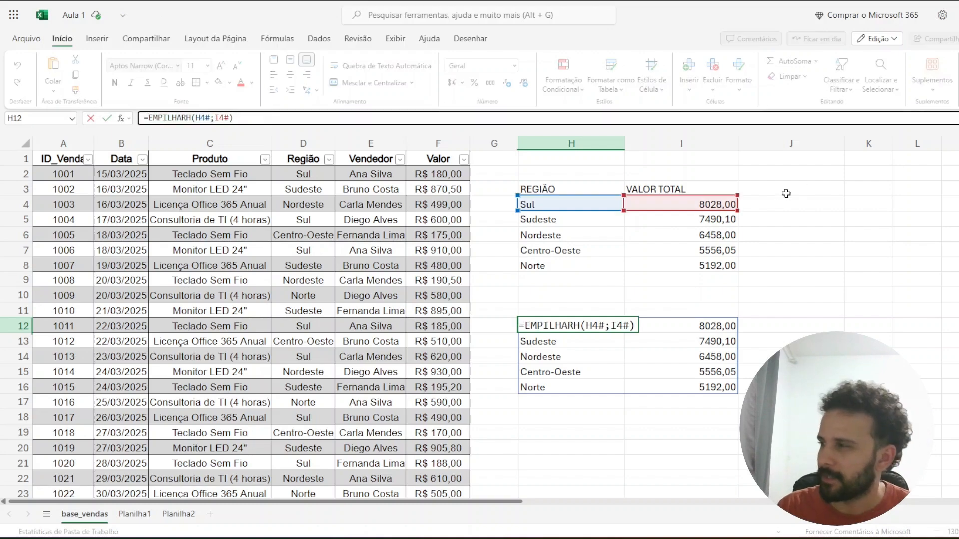
key("Escape")
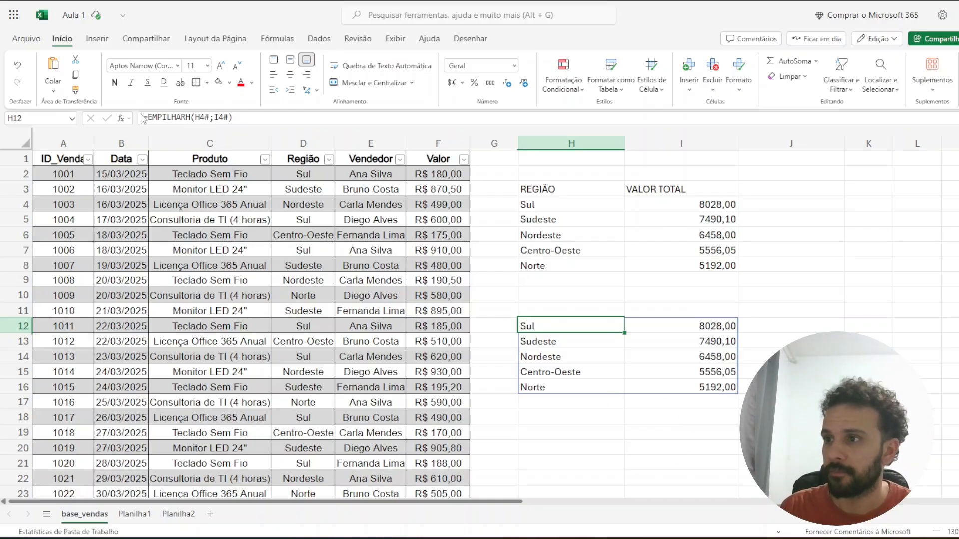
left_click(260, 122)
type("CLASS")
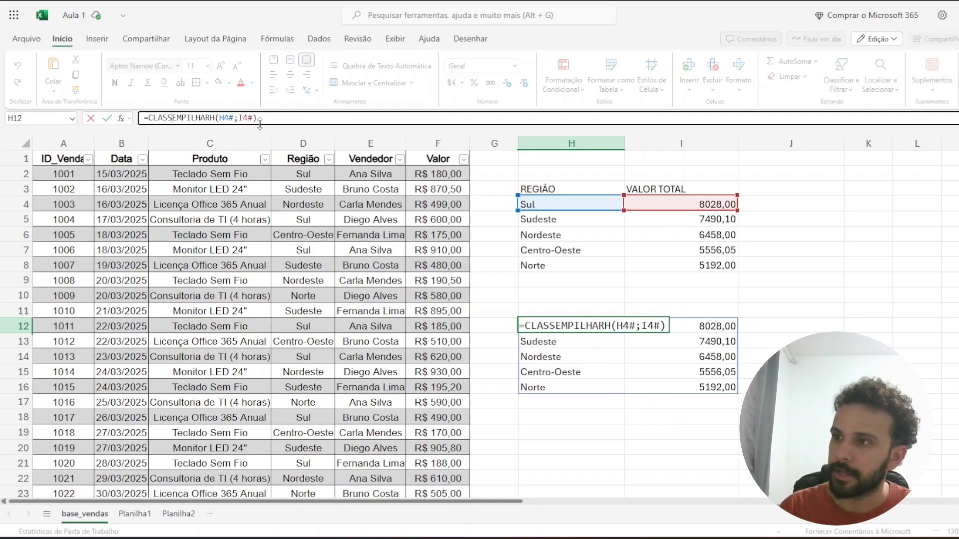
type("IFICAR")
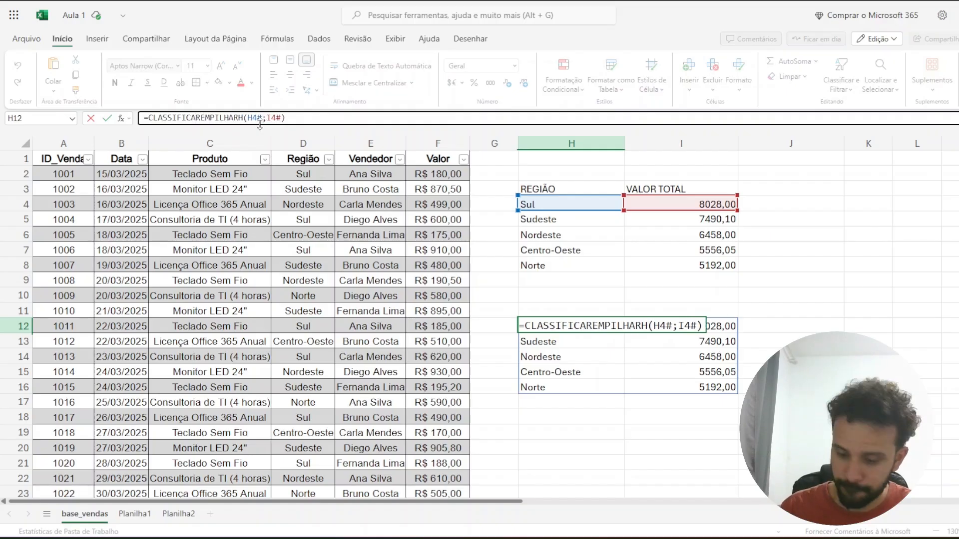
type("(")
left_click(300, 117)
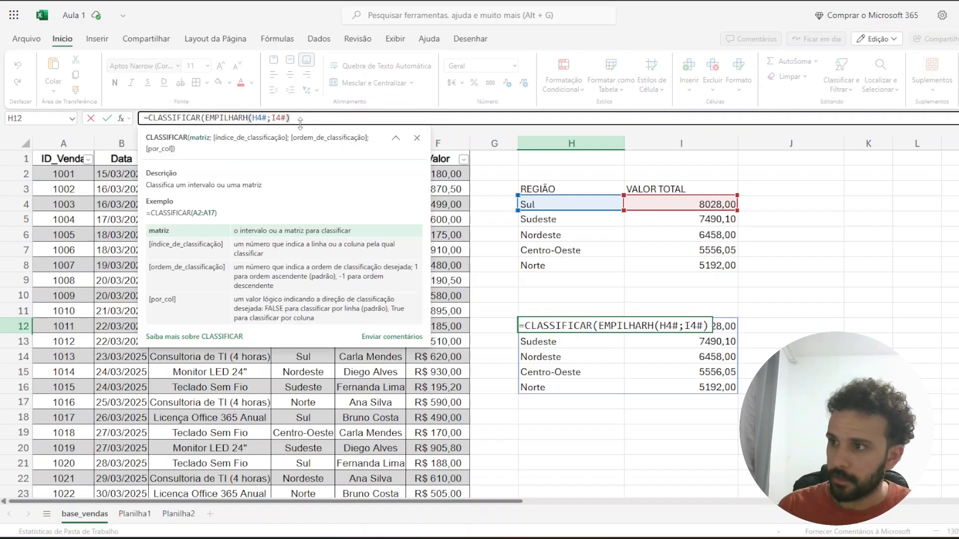
type(";2;")
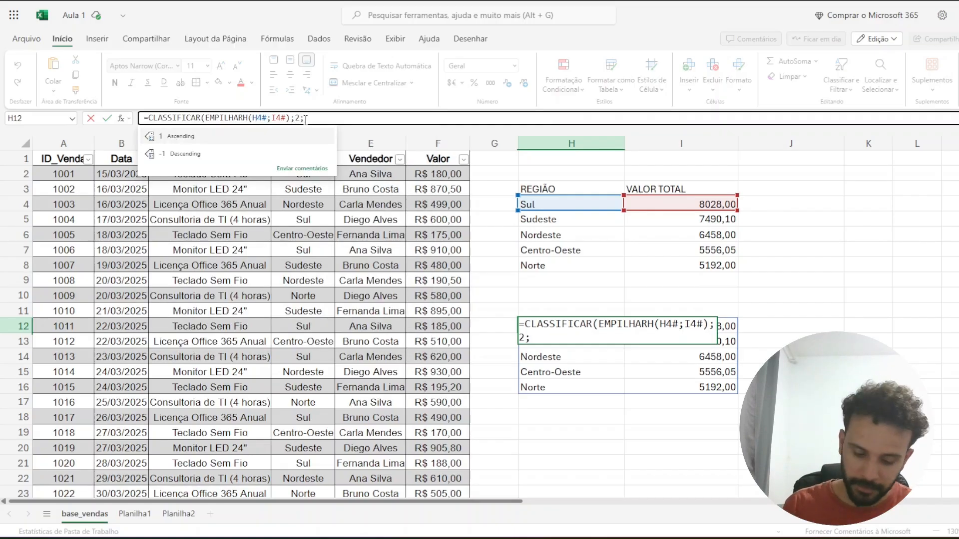
type("1)")
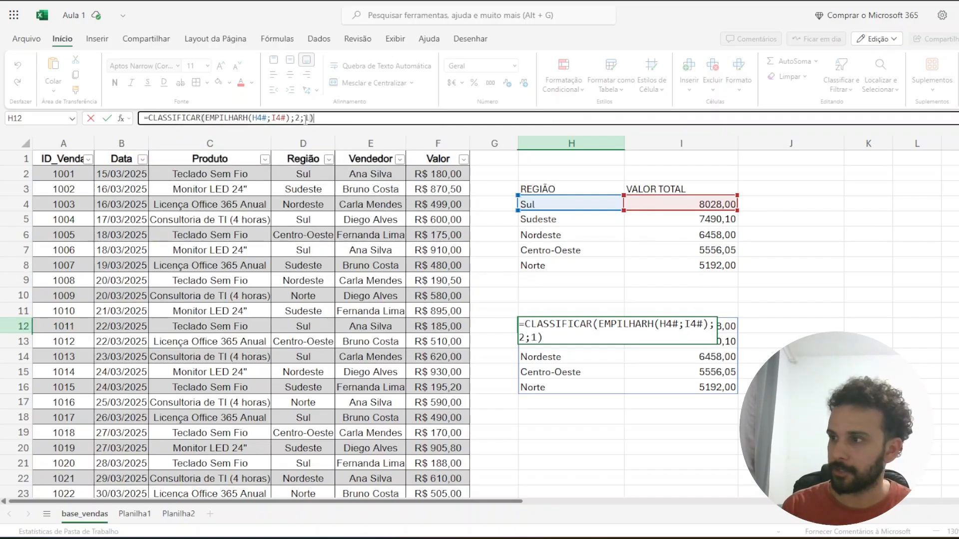
key("Return")
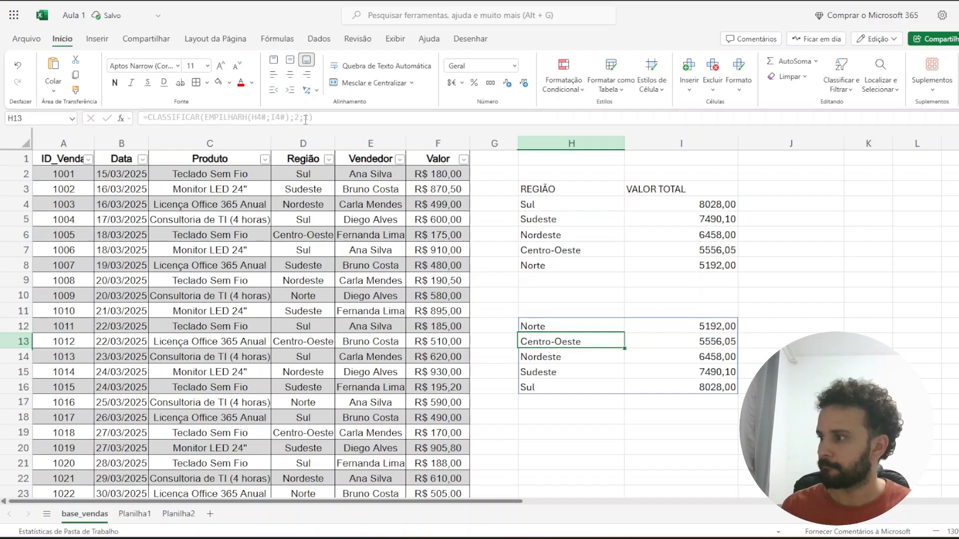
- Compare the original regional summary in H4:I8 with the sorted version in H12:I16 and review the formula in H12
key("Up")
key("Right")
key("Up")
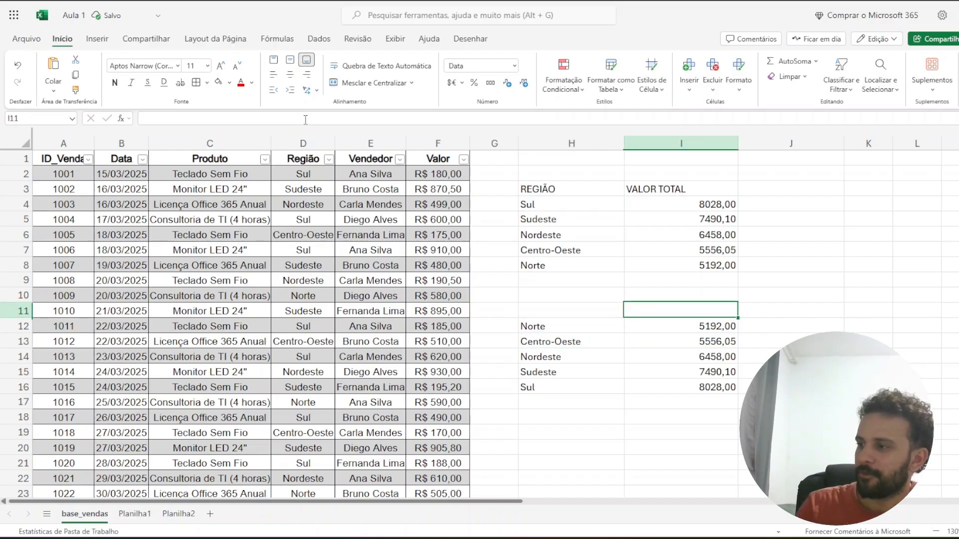
left_click(594, 327)
left_click(587, 295)
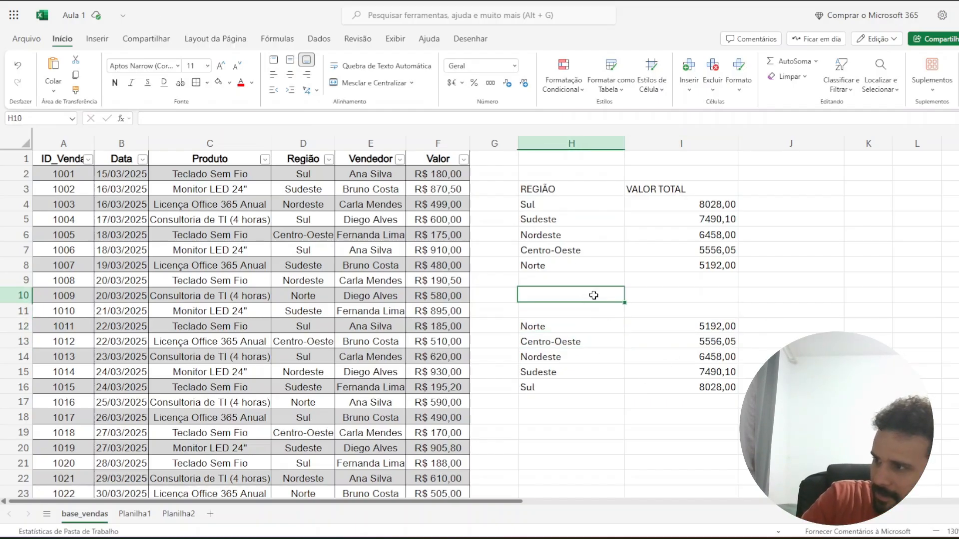
left_click_drag(568, 210, 684, 266)
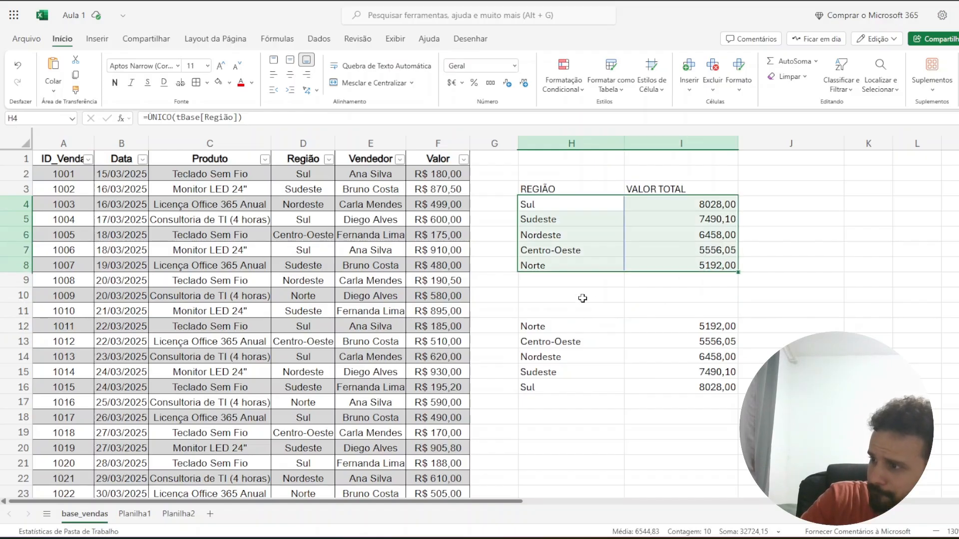
left_click(609, 332)
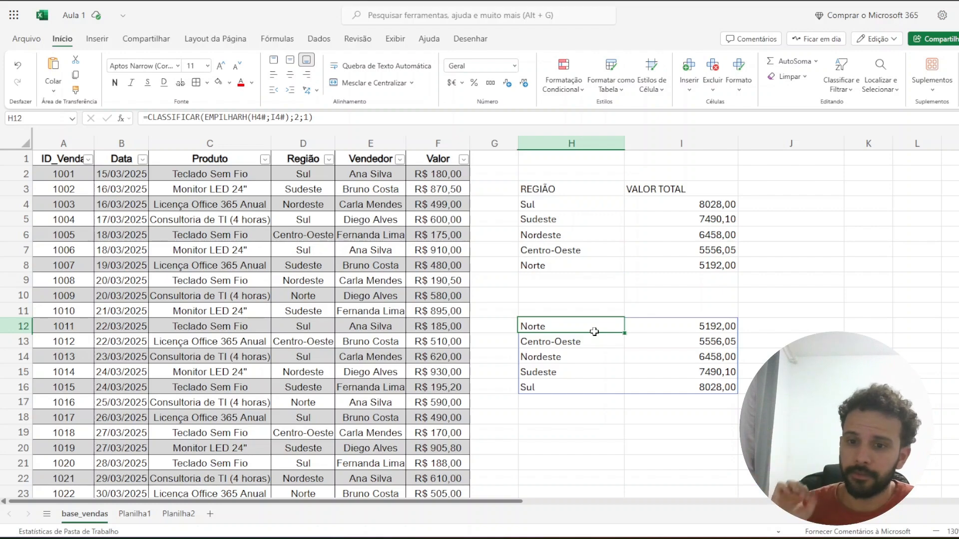
left_click(597, 431)
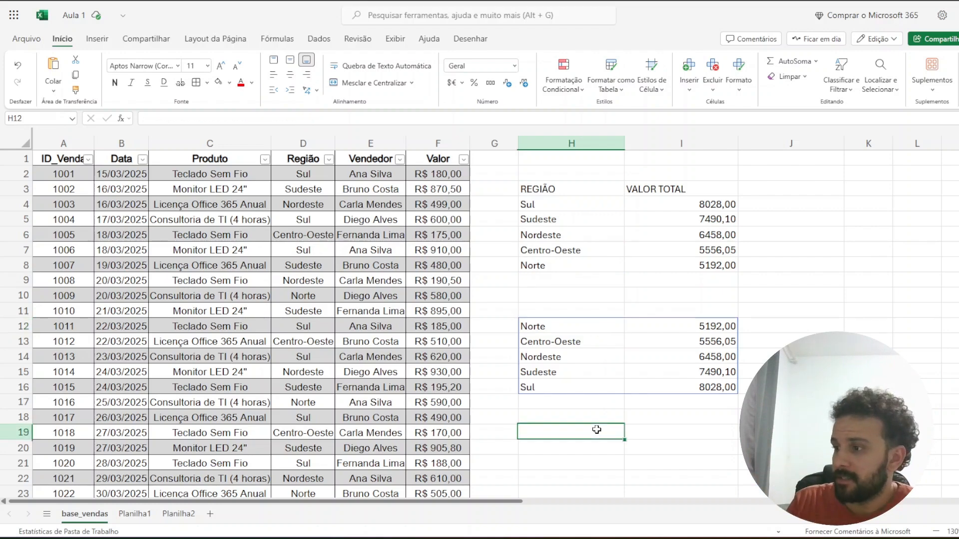
left_click(574, 327)
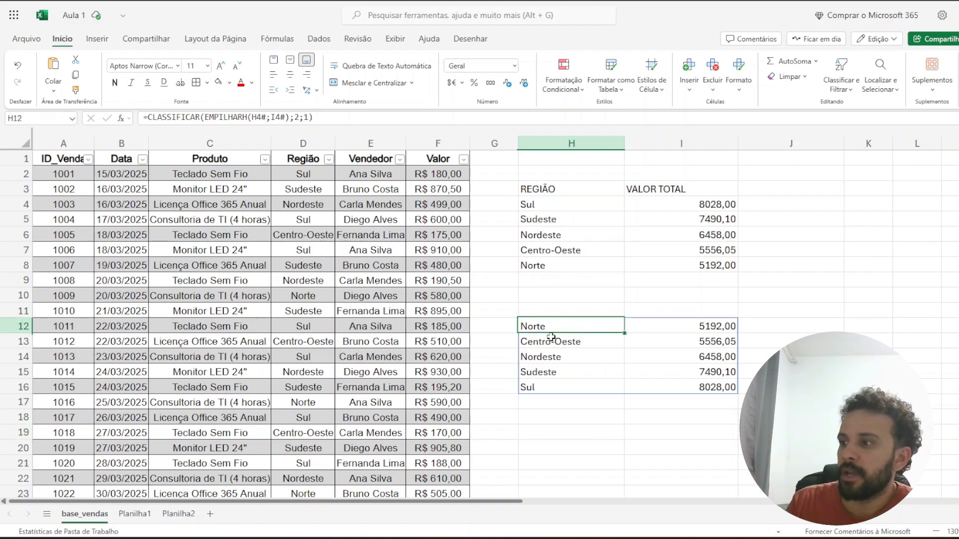
left_click(536, 310)
left_click_drag(552, 326, 647, 356)
left_click_drag(602, 327, 656, 353)
left_click(628, 410)
- Keep only the last three rows of the sorted summary in H12 with =PEGAR(CLASSIFICAR(EMPILHARH(H4#;I4#);2;1);-3)
left_click(580, 324)
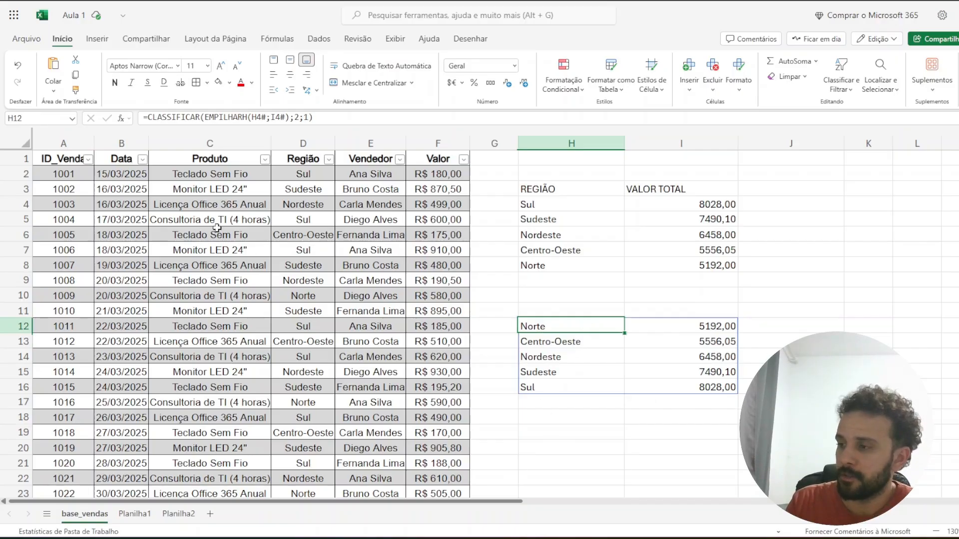
left_click(155, 118)
type("PEGAR")
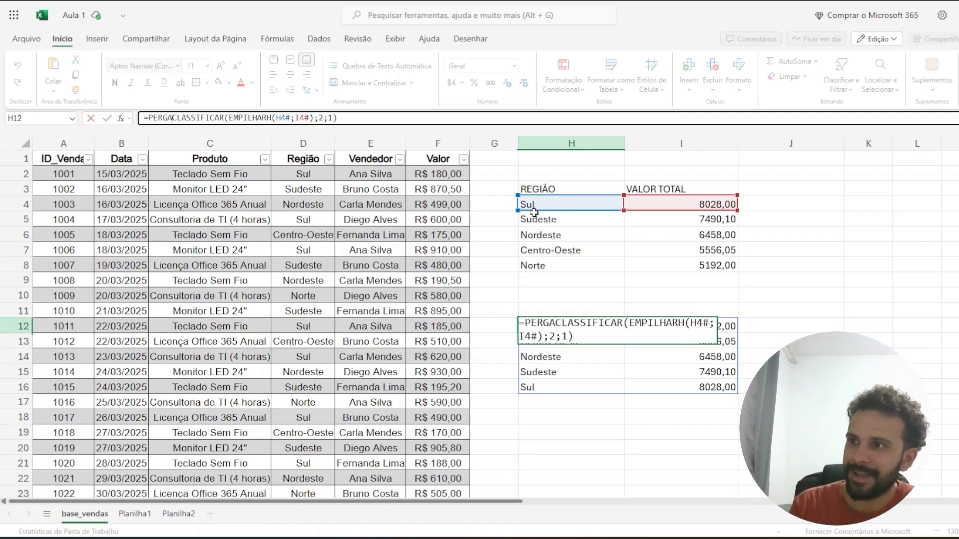
key("ctrl+Return")
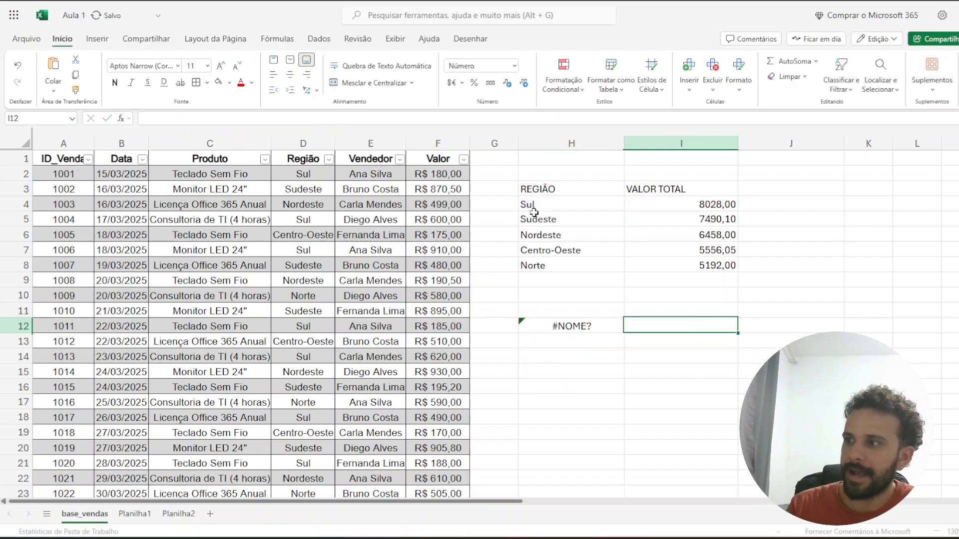
left_click(173, 118)
type("(H4#")
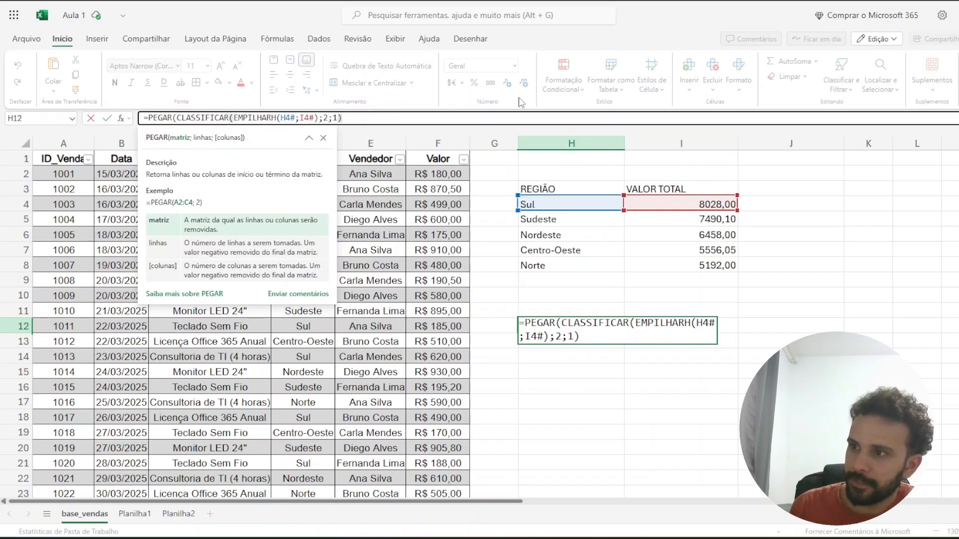
type(";")
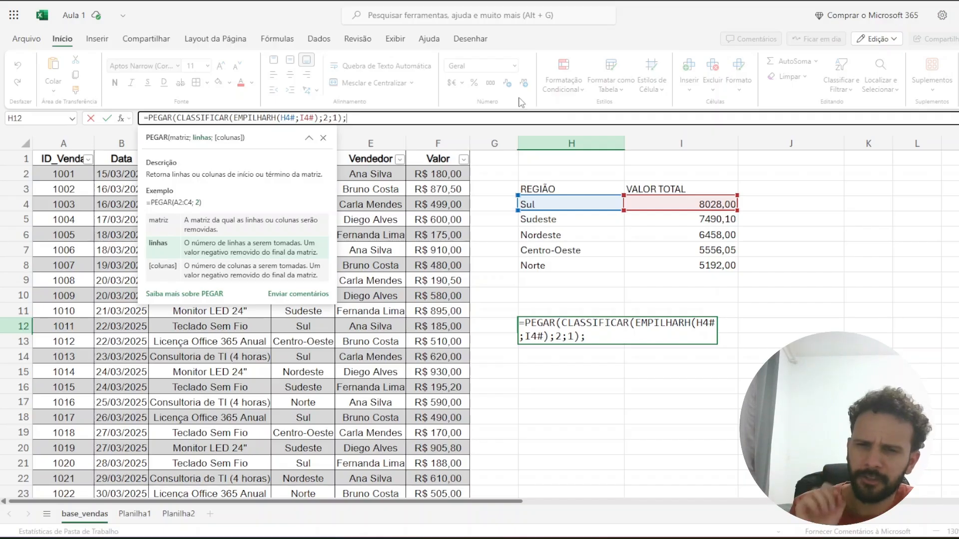
type("3")
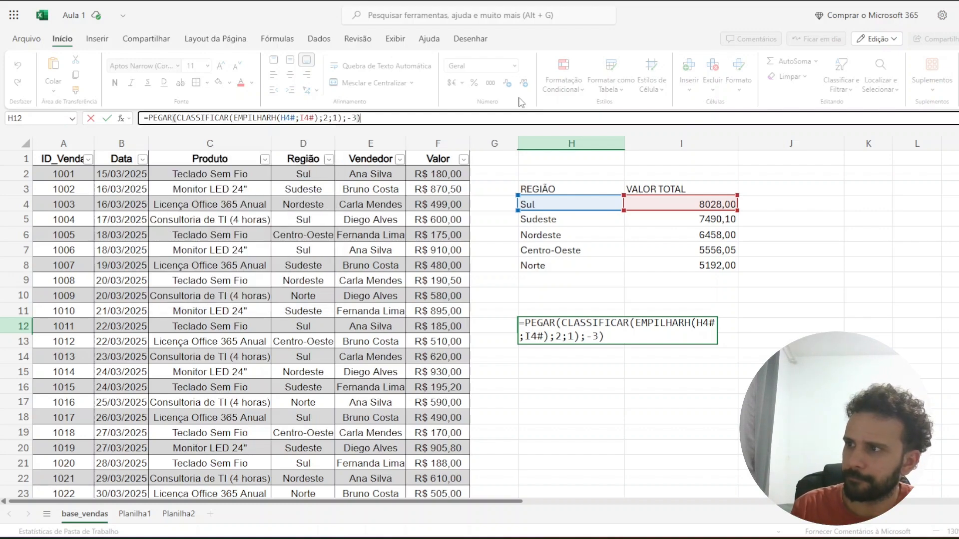
key("Return")
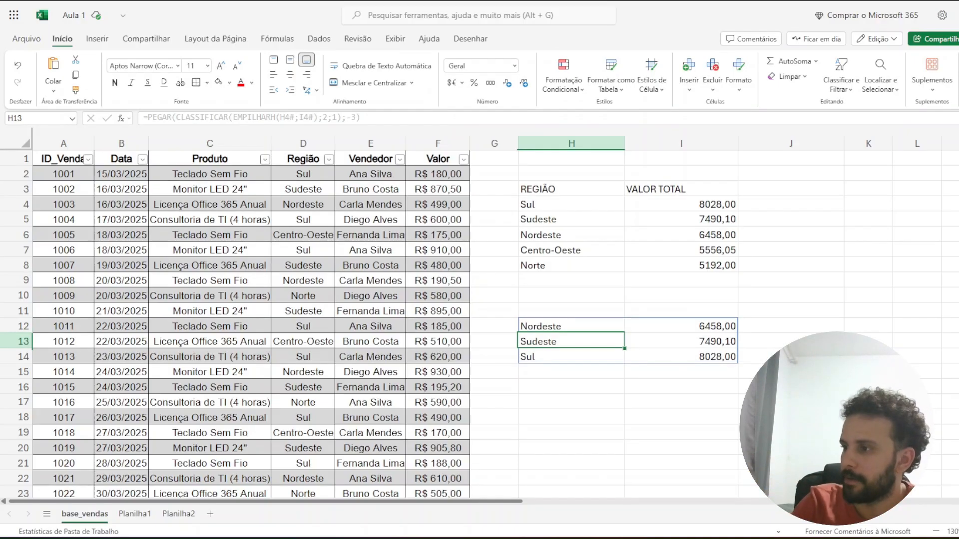
- Change the ranking formula in H12 to =PEGAR(CLASSIFICAR(EMPILHARH(H4#;I4#);2;-1);3) for the top three regions in descending order
mouse_move(564, 324)
left_mouse_down()
mouse_move(659, 333)
mouse_move(697, 374)
left_mouse_up()
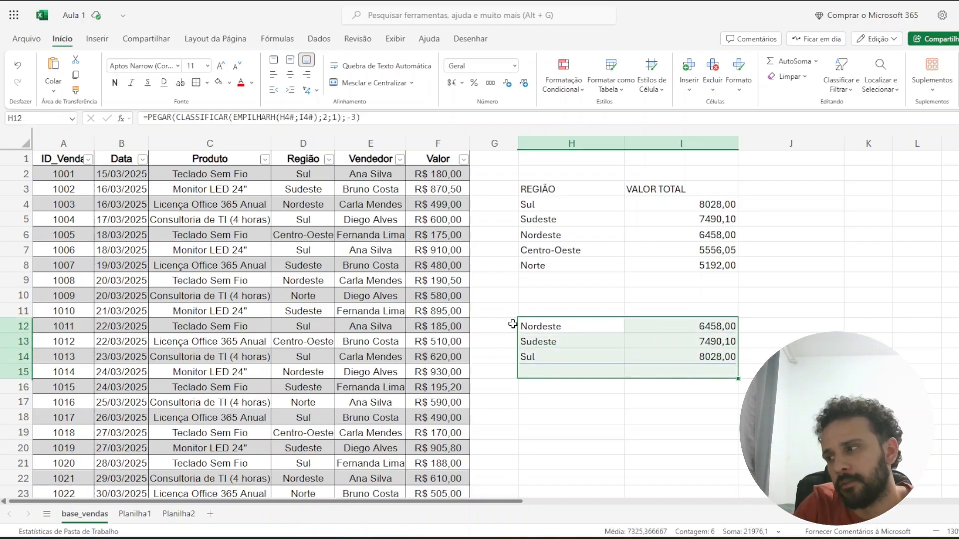
left_click_drag(694, 328, 693, 358)
left_click(691, 433)
left_click(548, 328)
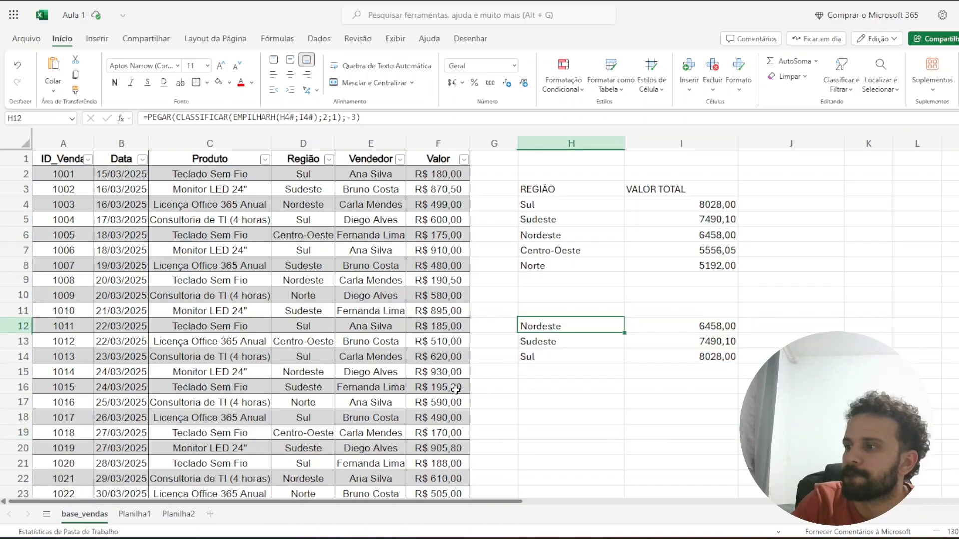
left_click(360, 117)
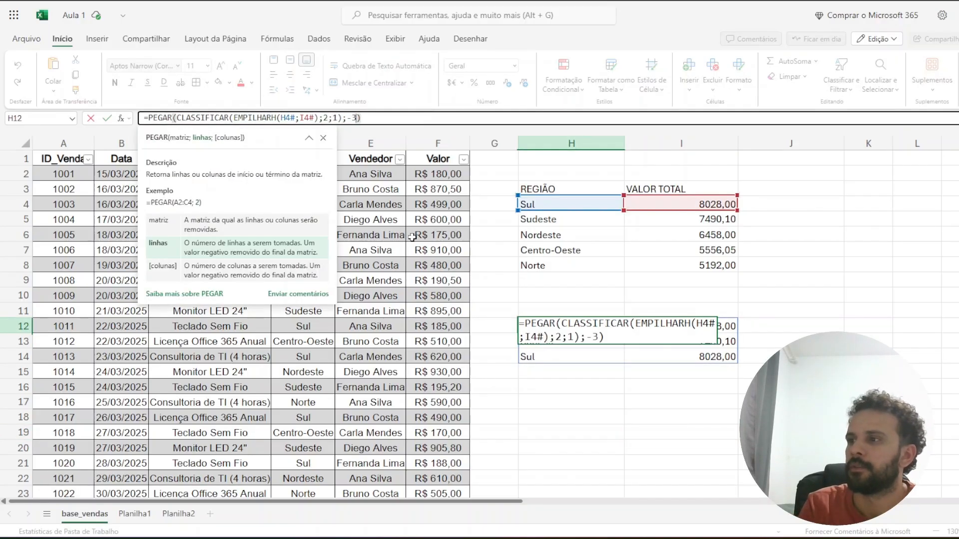
key("BackSpace")
key("BackSpace")
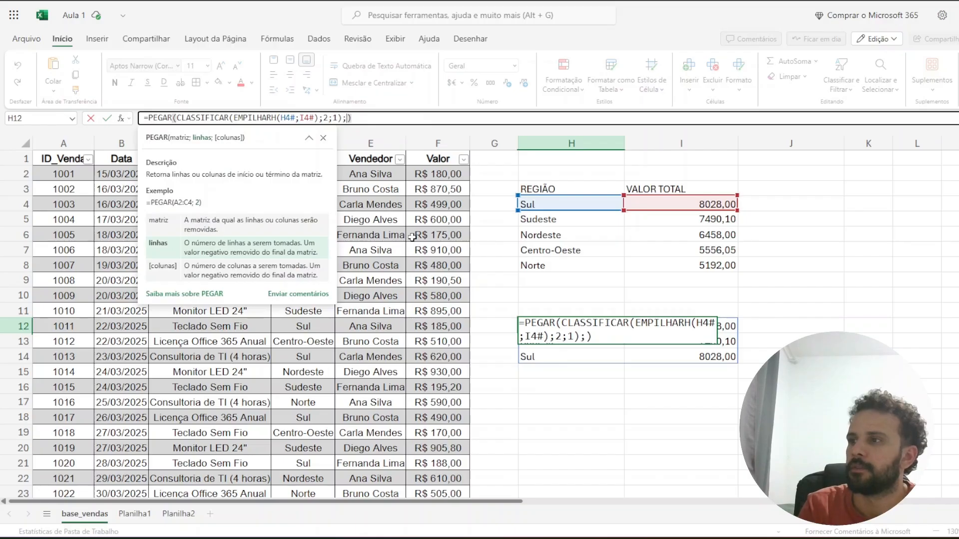
left_click(333, 117)
type("-")
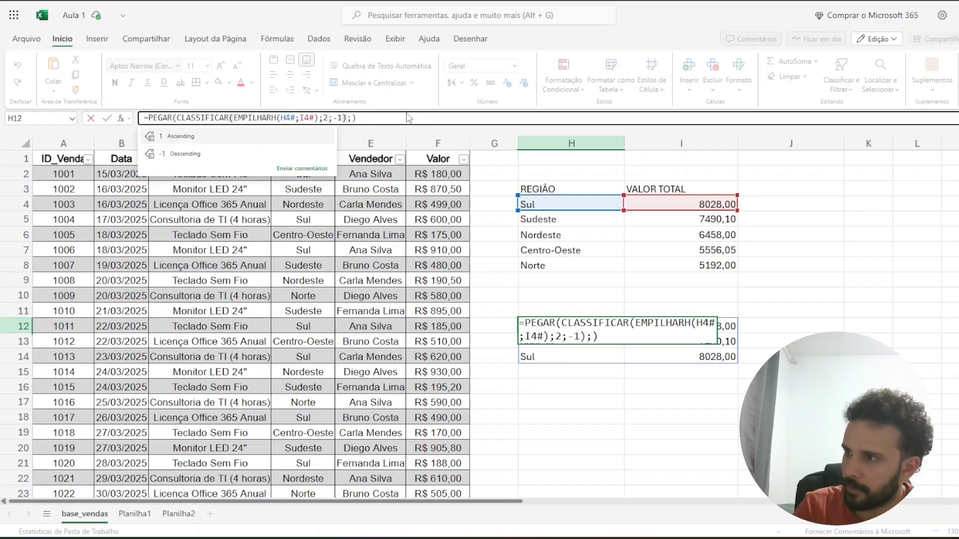
left_click(354, 118)
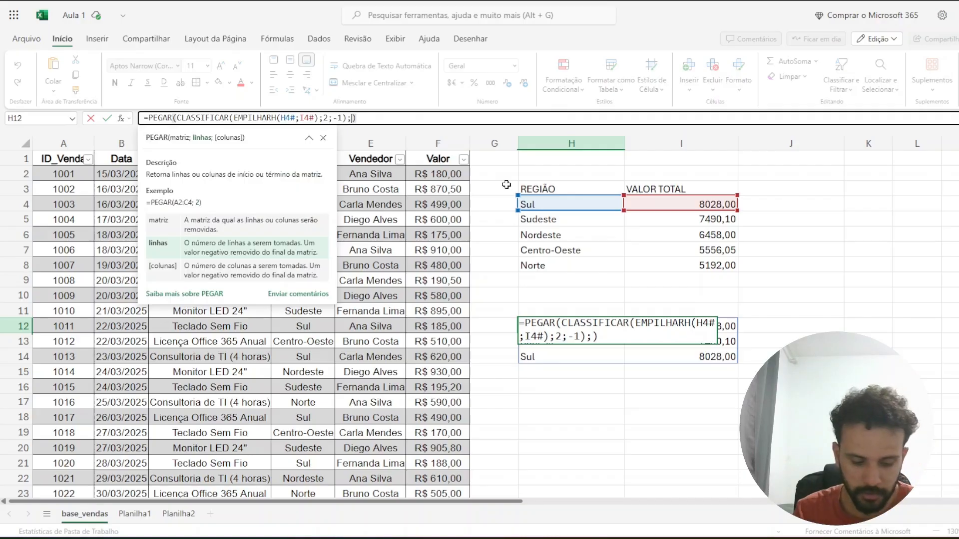
type("3")
key("Return")
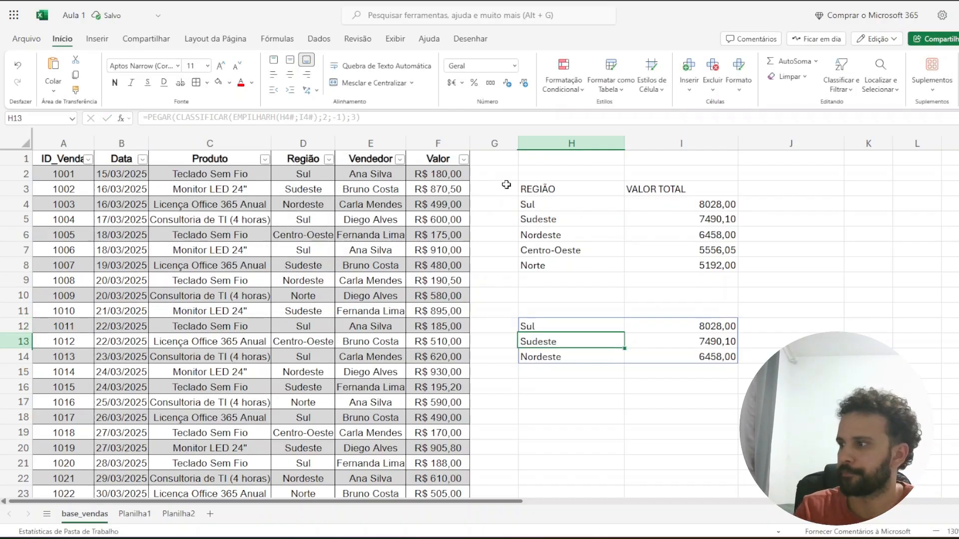
- Compare the top-three ranking in H12:I14 with the original regional summary in H4:I8
left_click(678, 414)
left_click(562, 320)
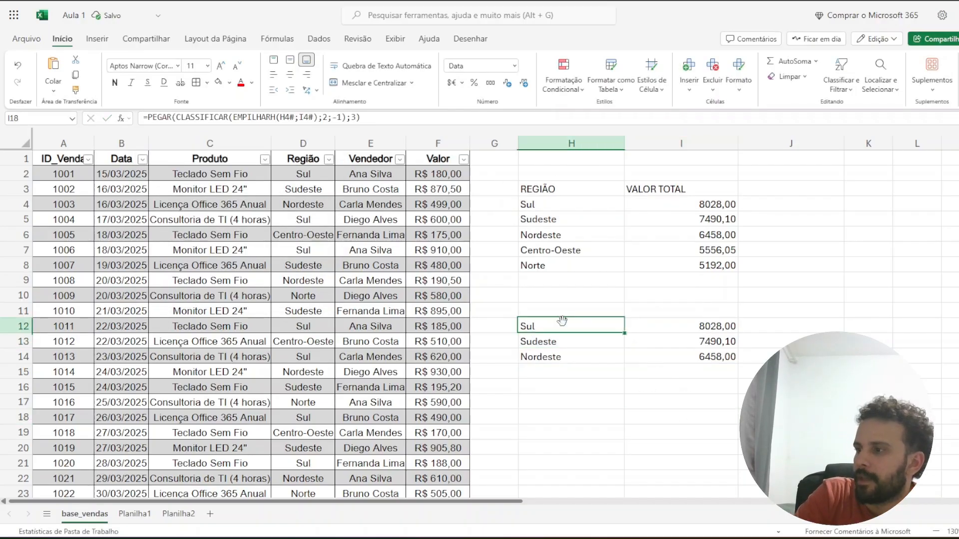
left_click(572, 219)
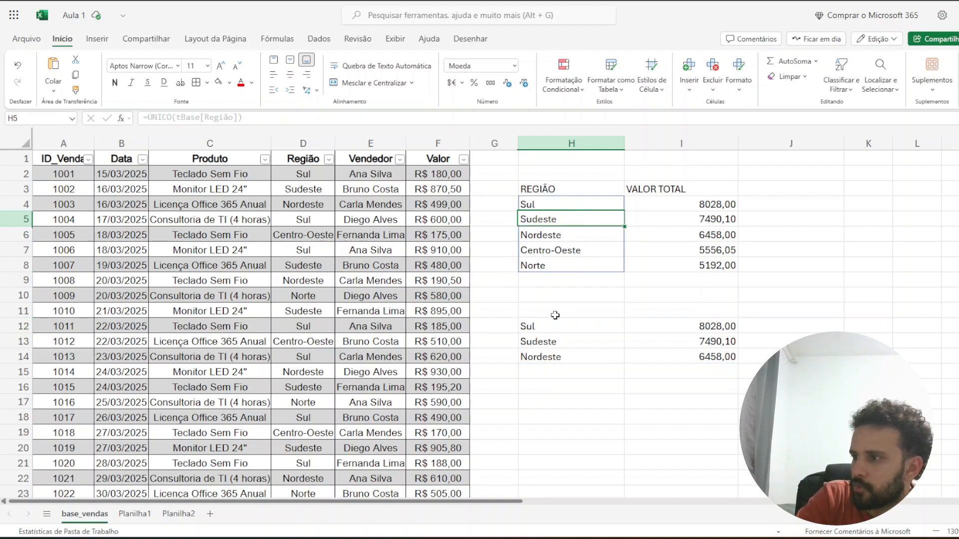
left_click(545, 338)
left_click(538, 353)
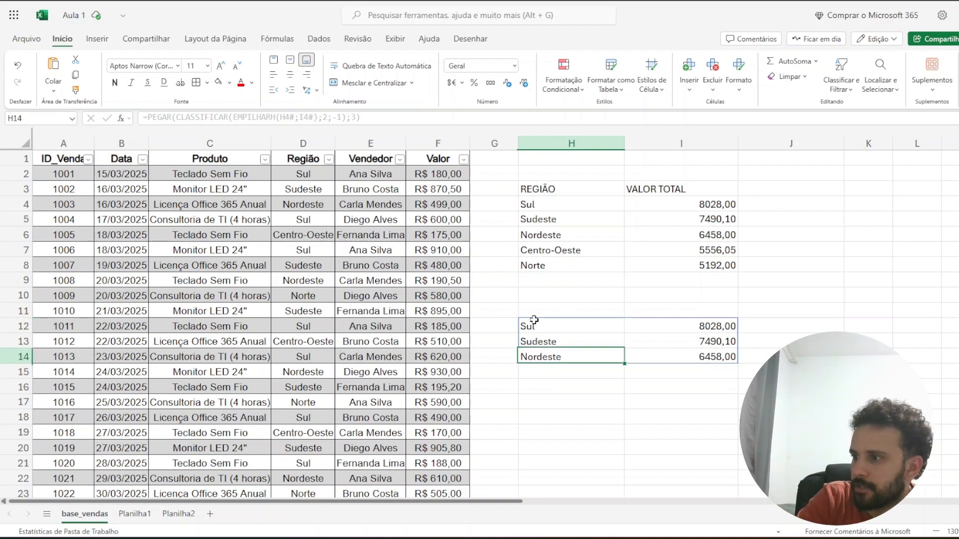
left_click_drag(531, 312, 744, 374)
left_click(718, 397)
left_click_drag(585, 326, 588, 352)
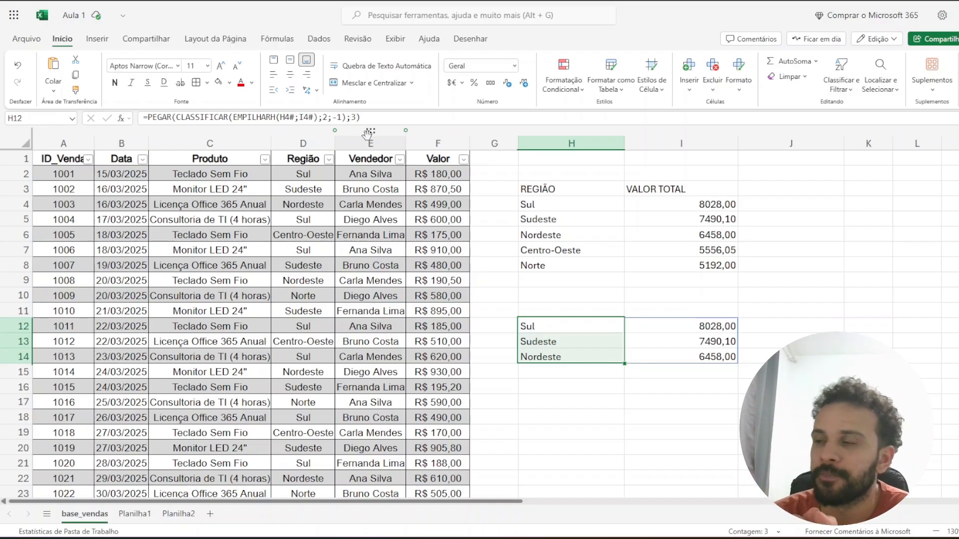
- Start a new defined name called REGIÕES in the Name Manager
left_click(291, 44)
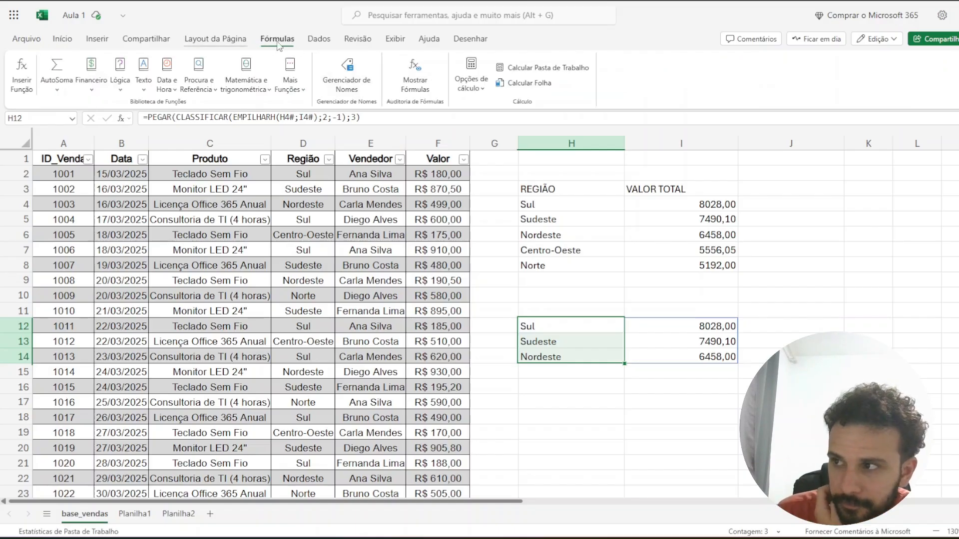
left_click(319, 80)
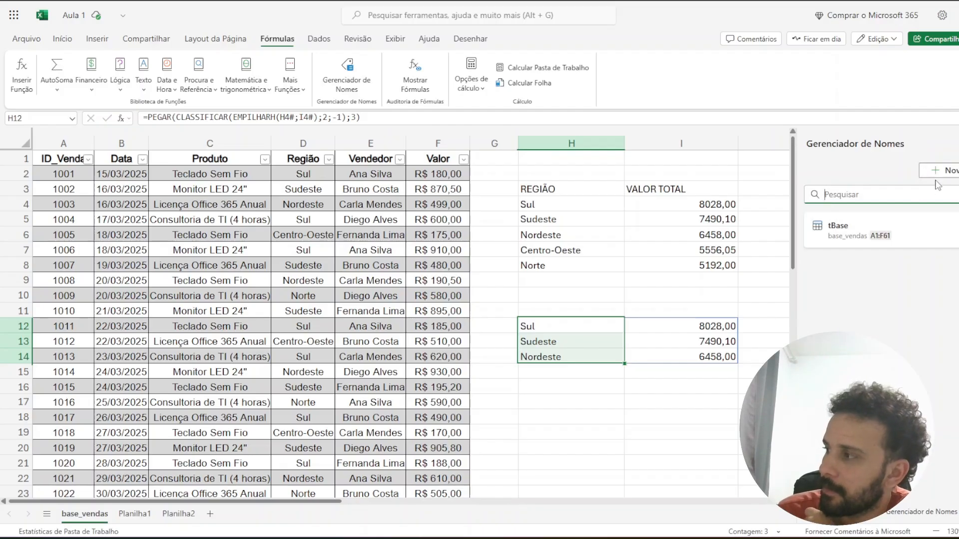
left_click(949, 172)
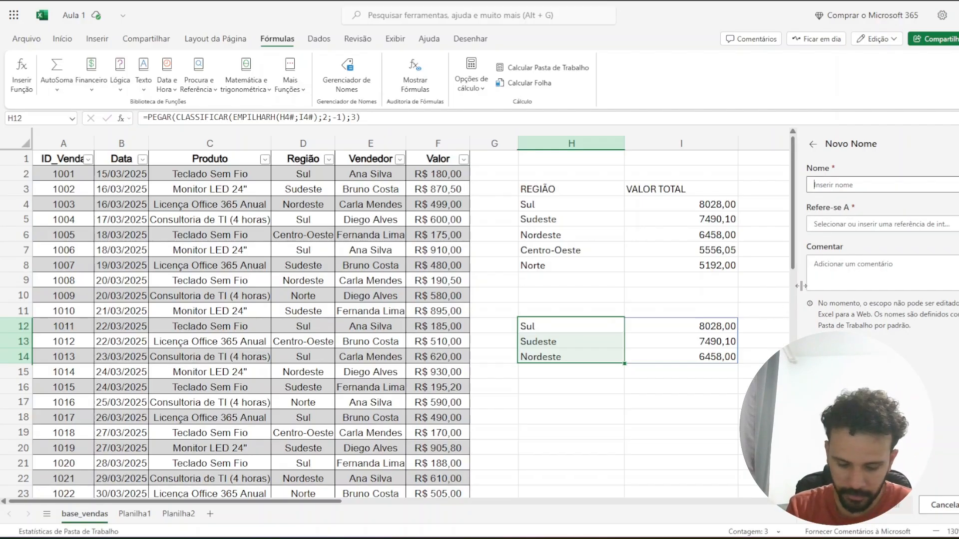
type("REGIÕES")
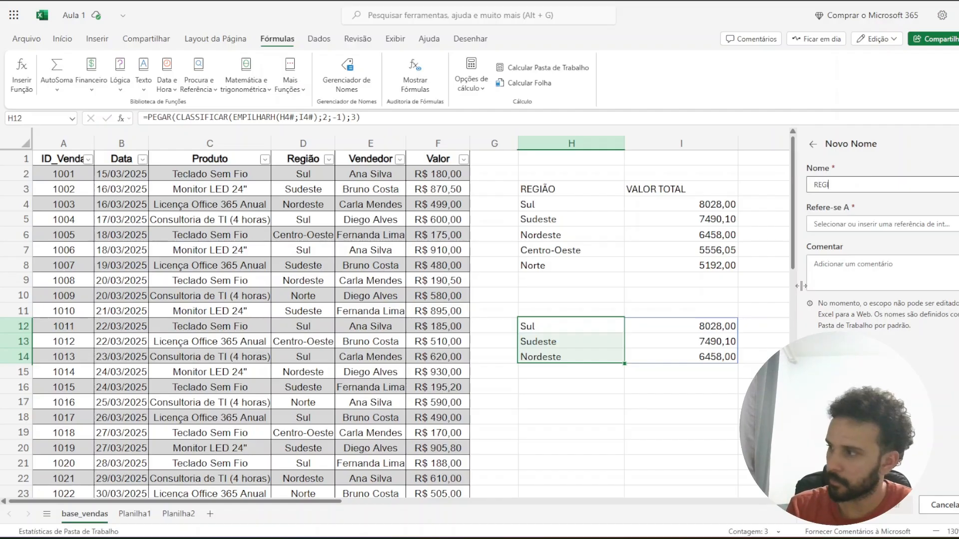
- Point the REGIÕES name to the spilled range ='base_vendas'!$H$4#, save it and close the Name Manager
left_click(852, 229)
left_click(545, 208)
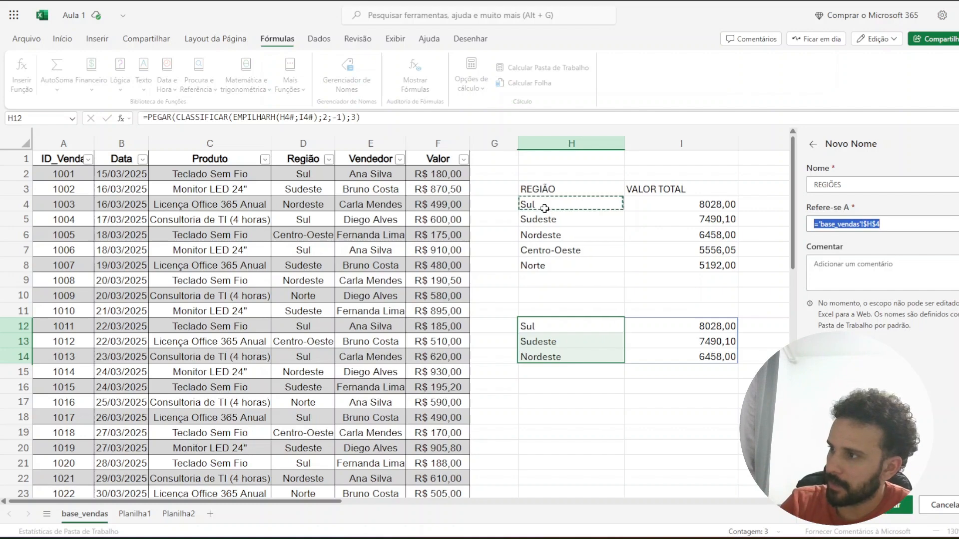
type("#")
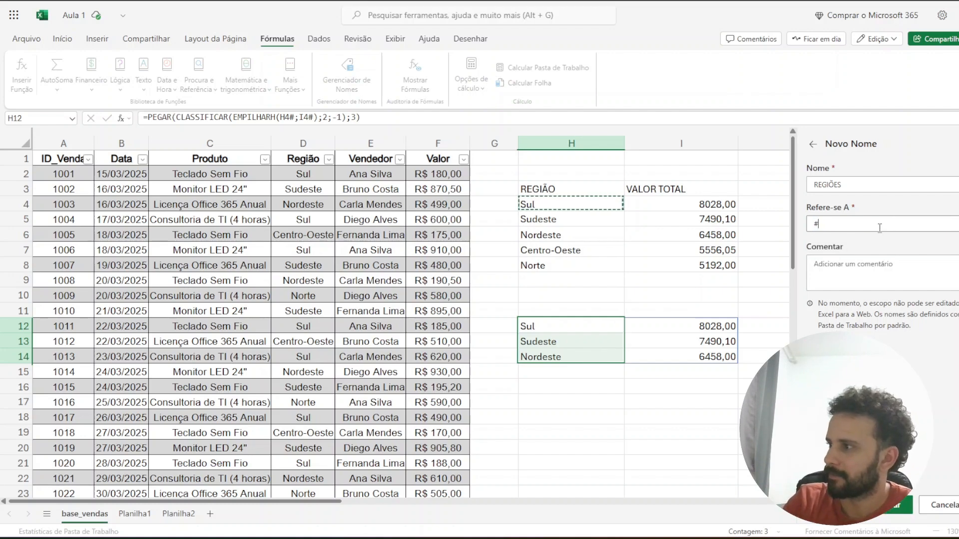
key("BackSpace")
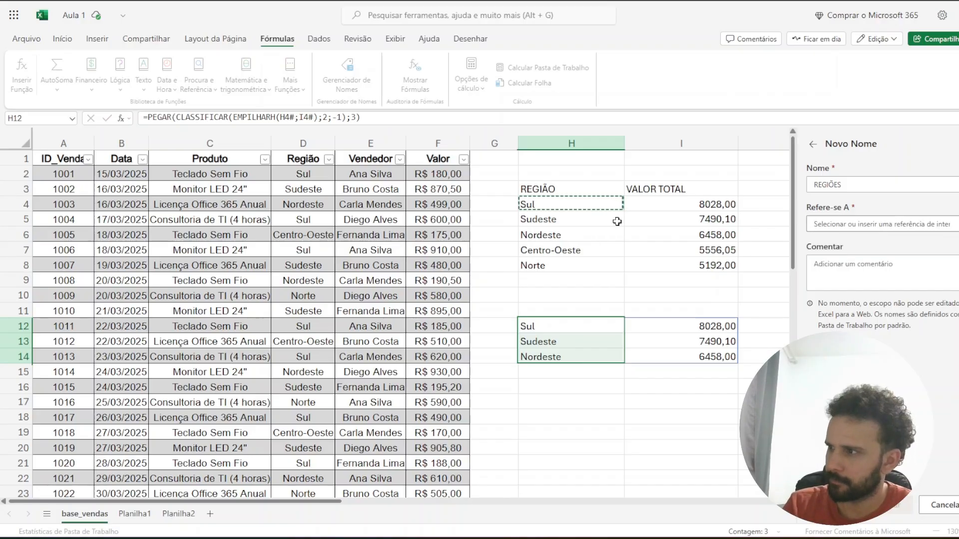
left_click(571, 206)
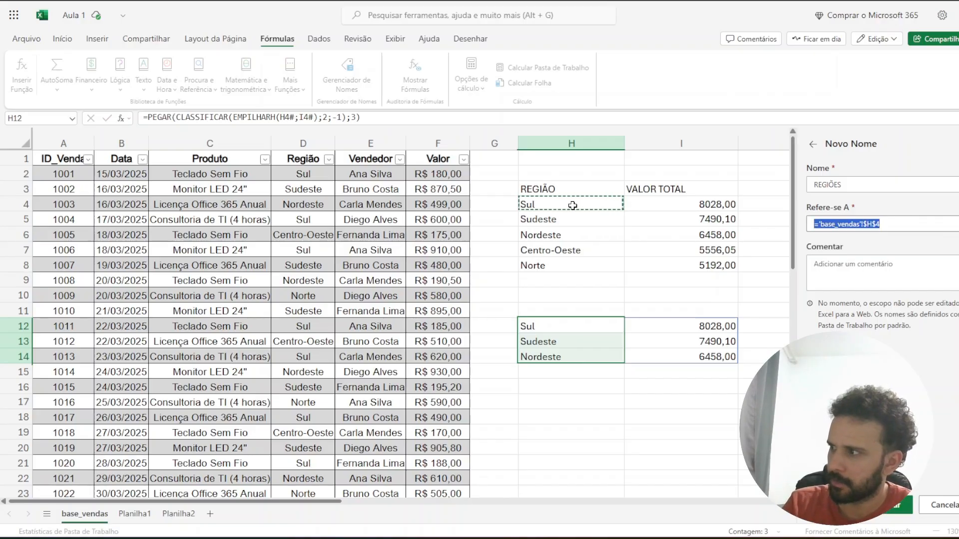
left_click(893, 225)
type("#")
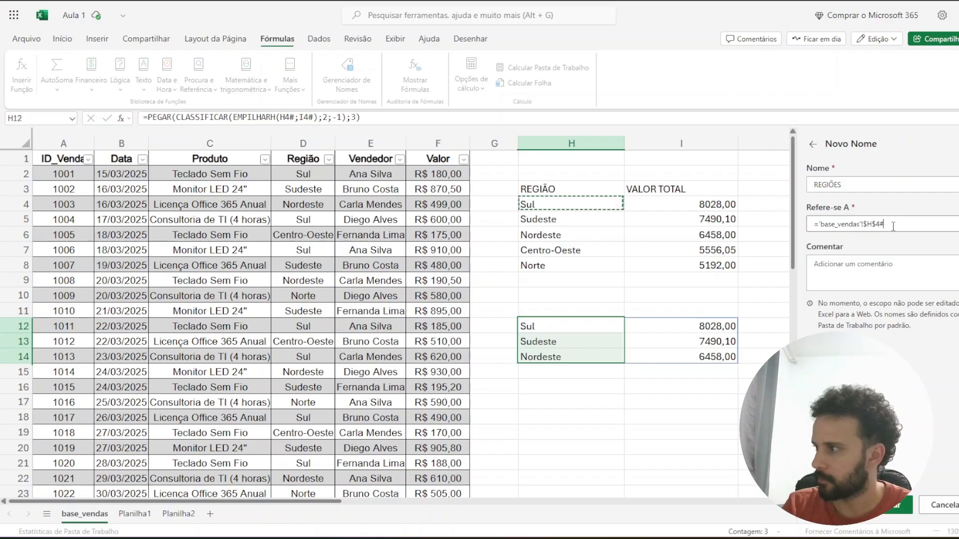
left_click(890, 517)
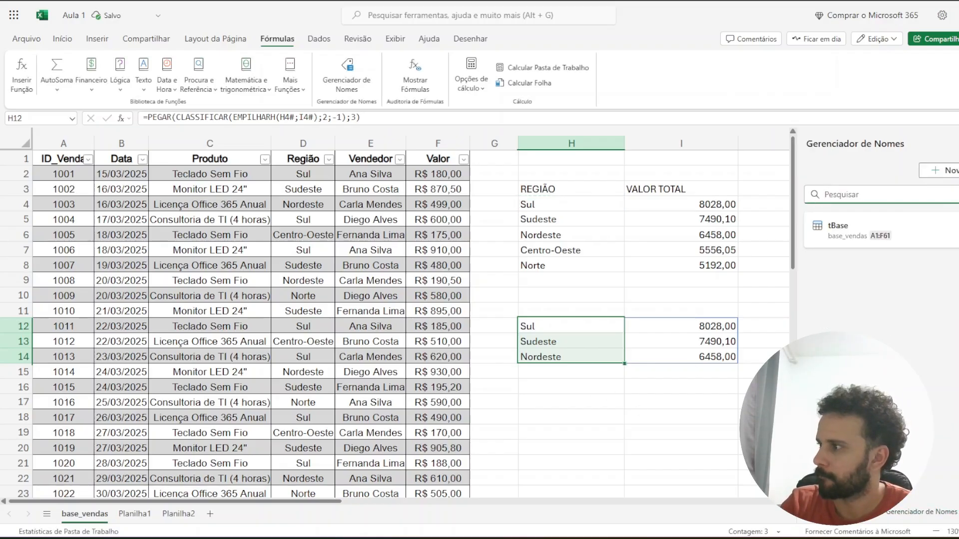
key("Escape")
- List the regions in H18 with =REGIÕES and review the formula
left_click(592, 409)
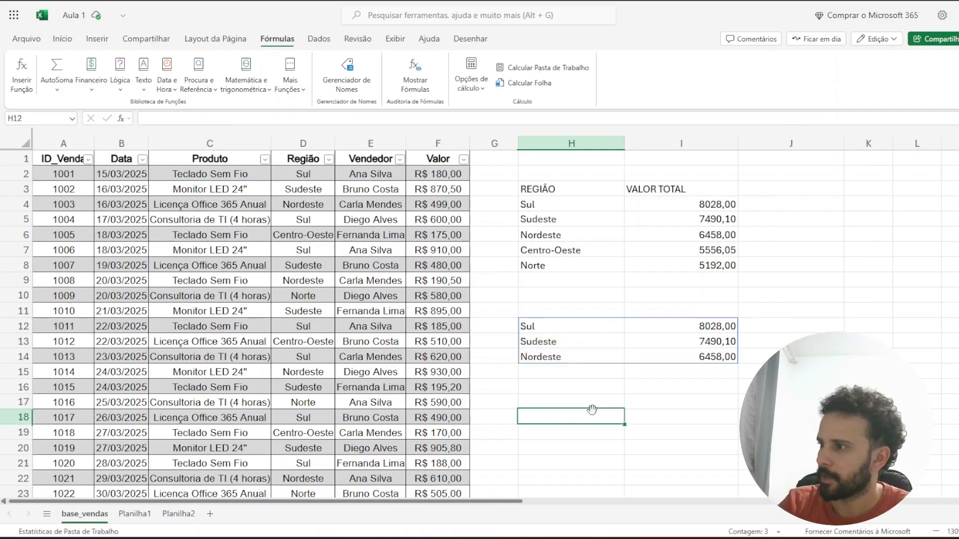
type("=RE")
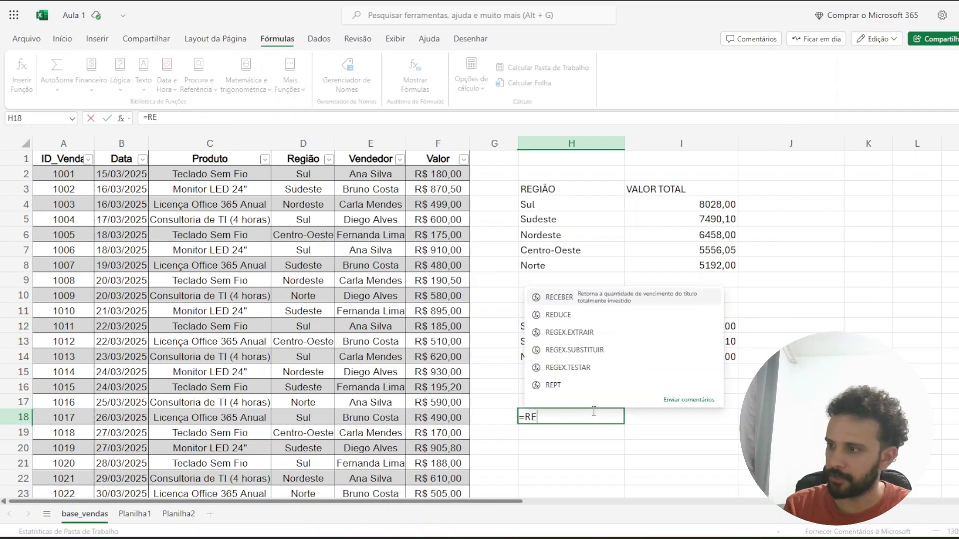
type("GI")
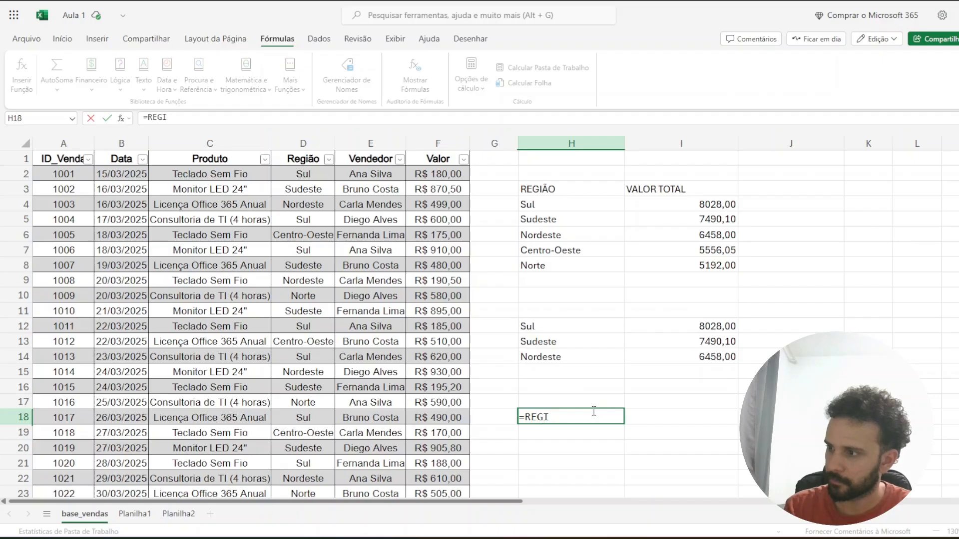
type("ões")
key("Return")
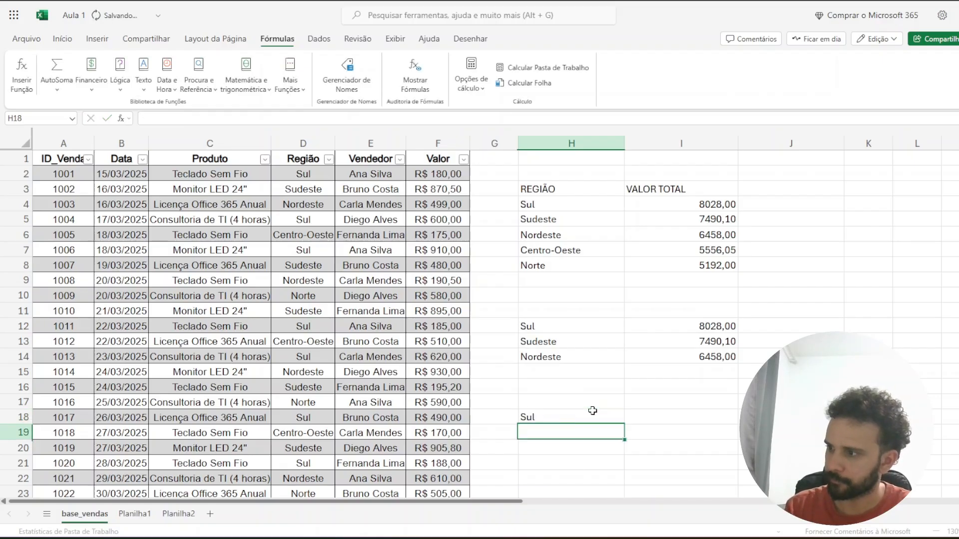
left_click(577, 392)
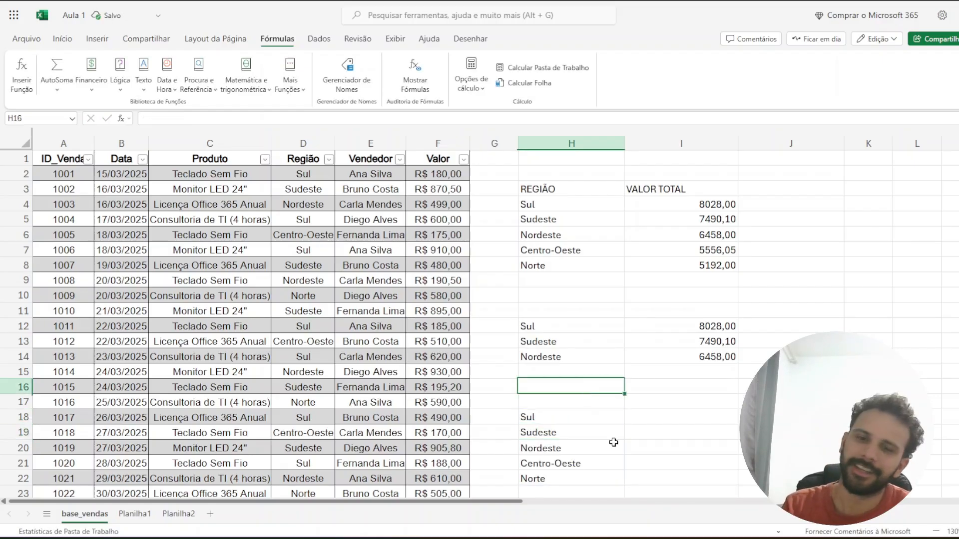
left_click(574, 424)
left_click(223, 119)
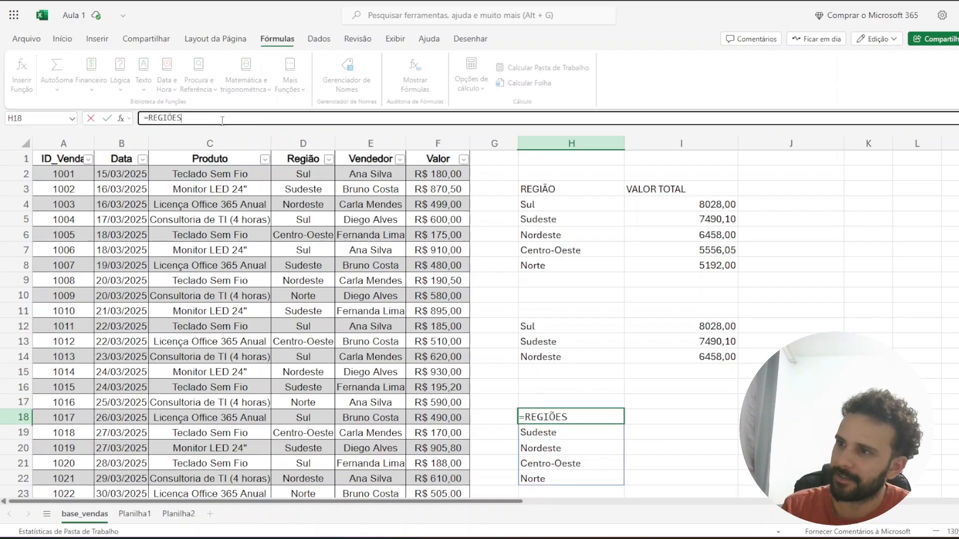
left_click(565, 417)
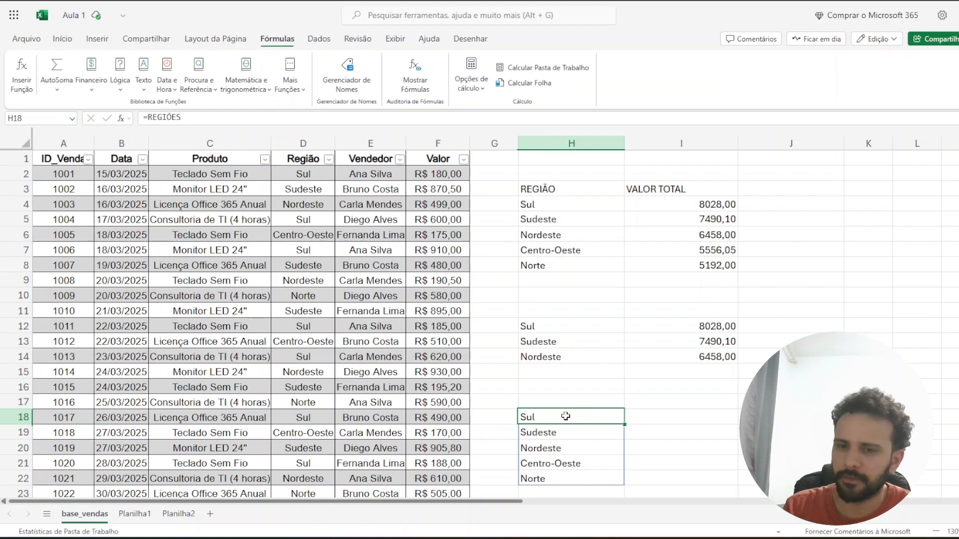
- Try a plain reference to the first region in I18 with =H4, and undo it
left_click(644, 417)
type("=")
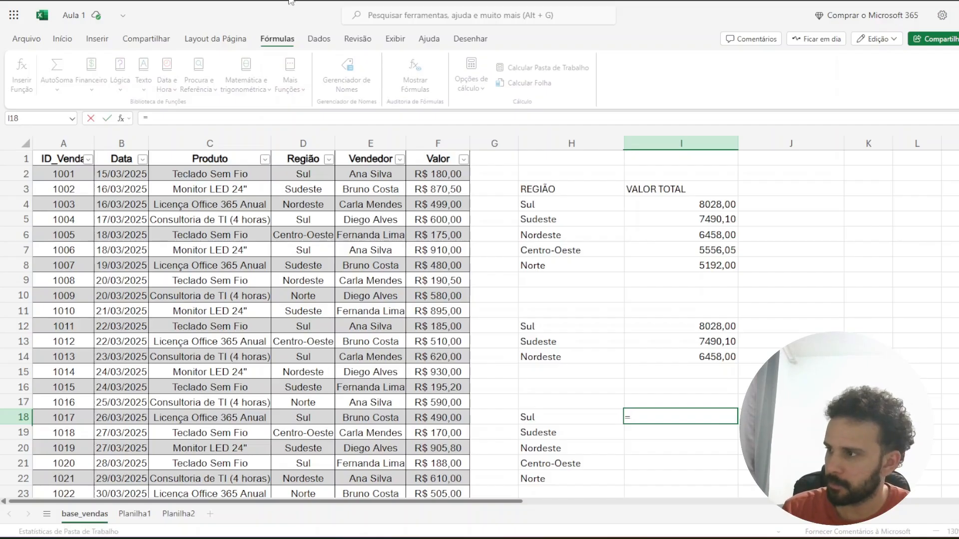
left_click(591, 204)
key("Return")
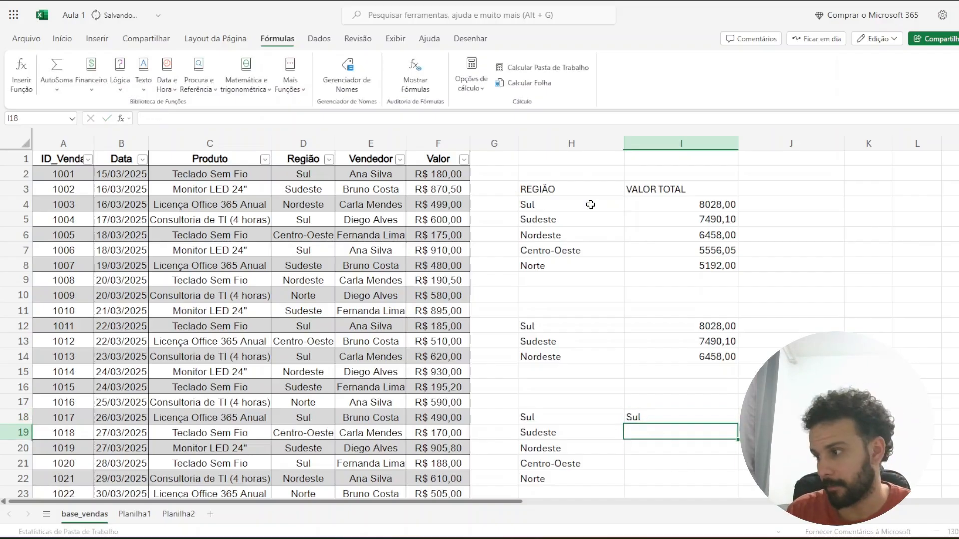
key("ctrl+z")
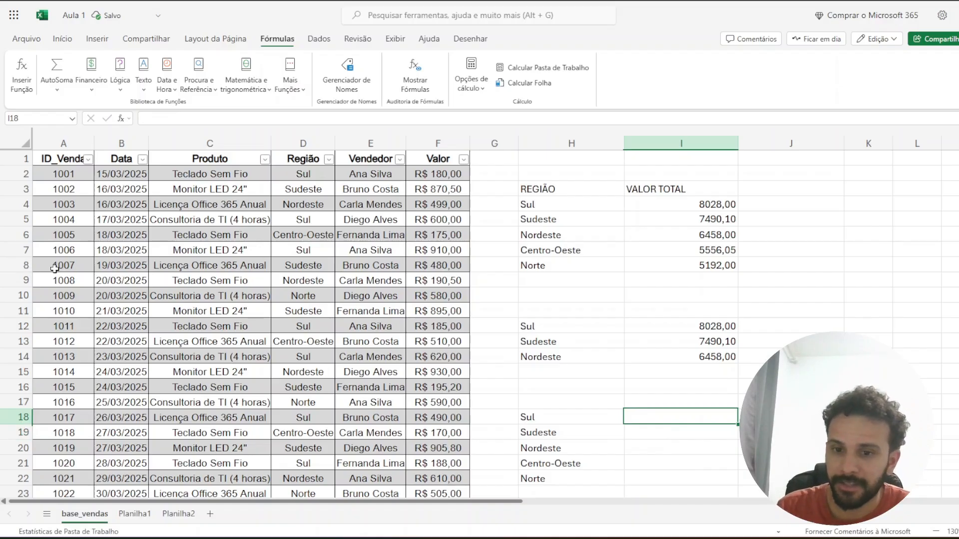
- Try a spilled reference to the region list in J18 with =H4#, and undo it
key("Right")
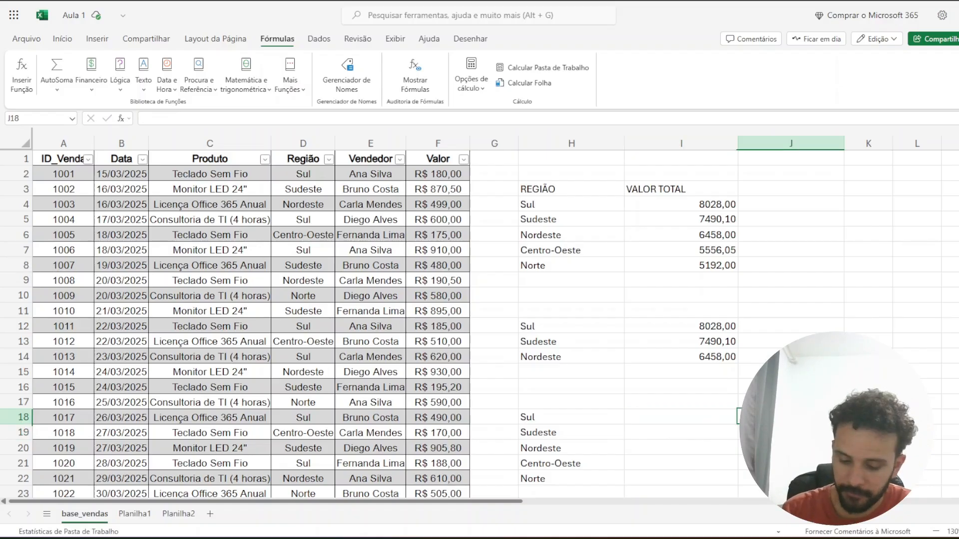
type("=")
left_click(562, 206)
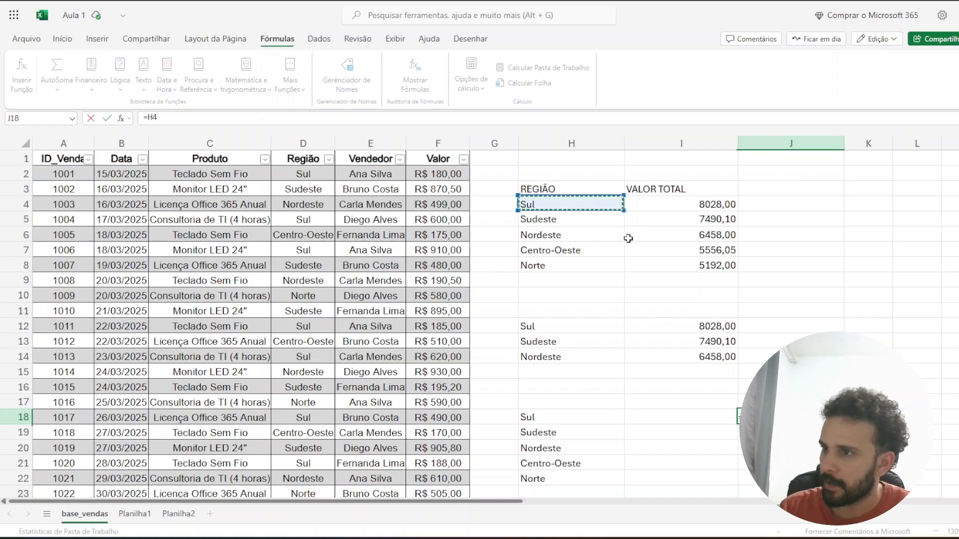
type("#")
key("Return")
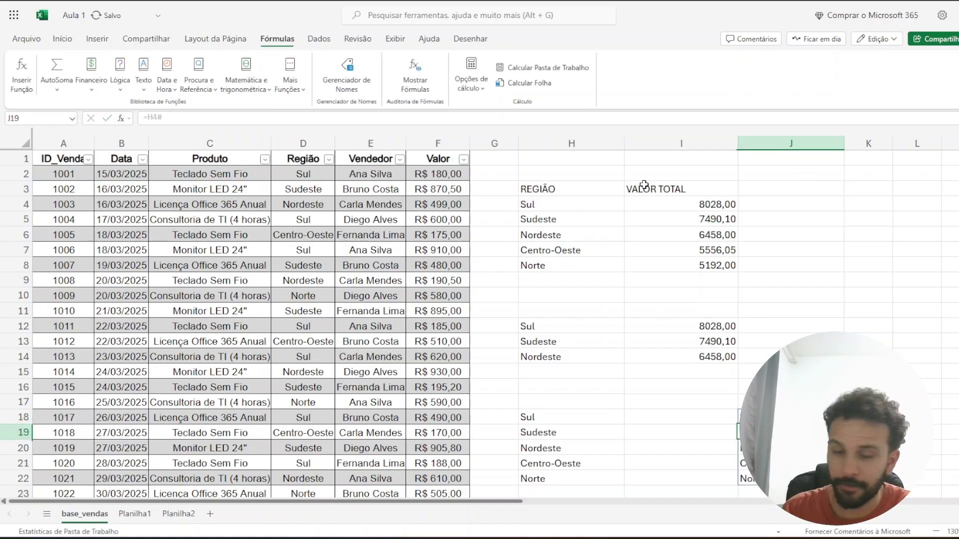
key("ctrl+z")
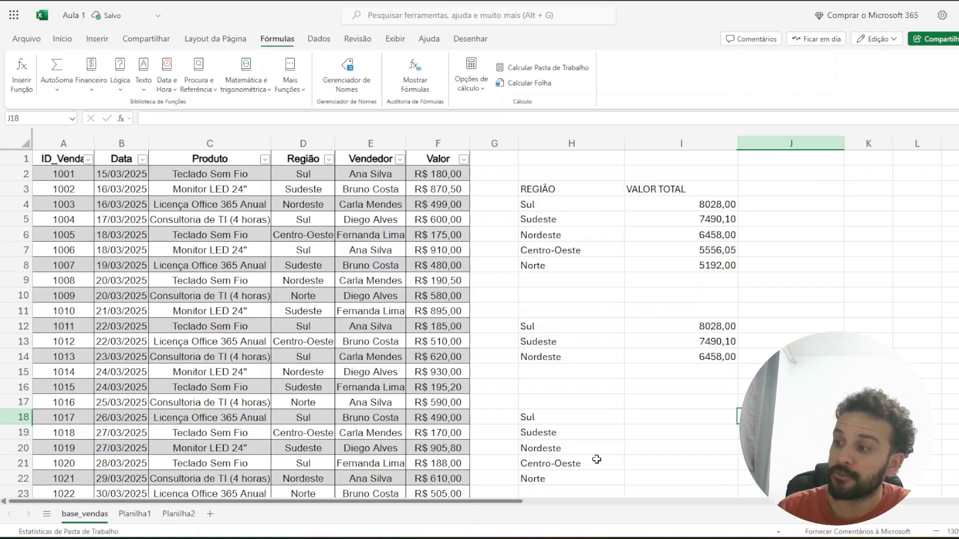
- Review the named-range formula in H18, the Região column of the sales table and the summaries in H2:I16
left_click(566, 420)
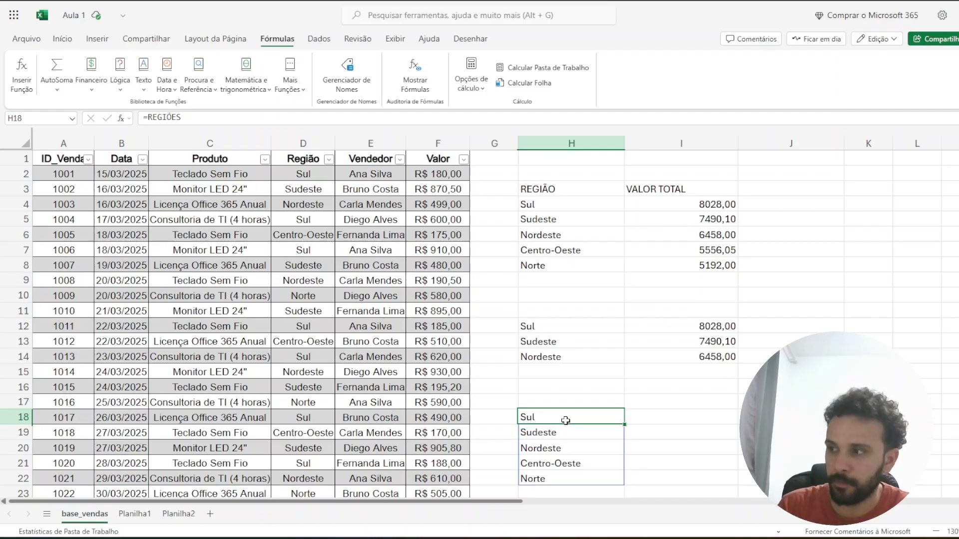
left_click(560, 158)
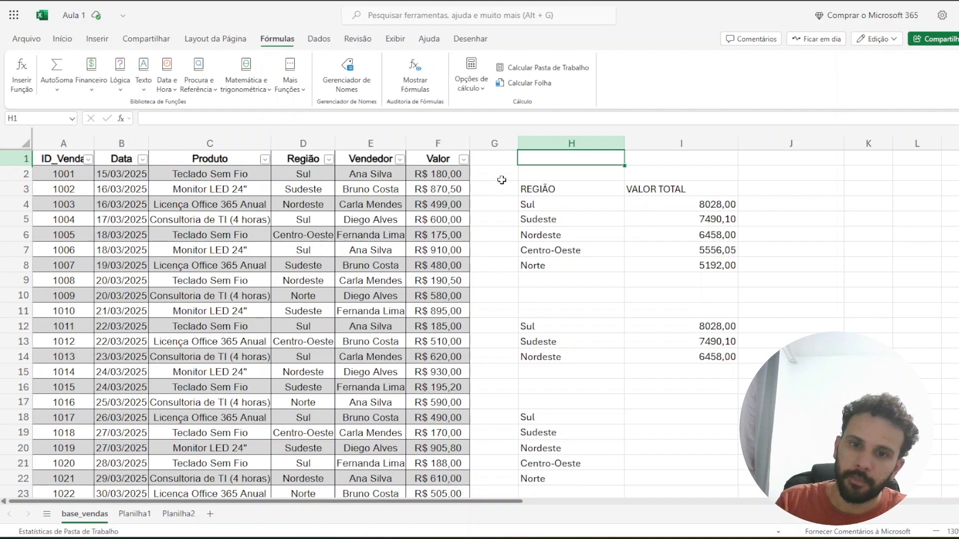
left_click_drag(501, 179, 757, 487)
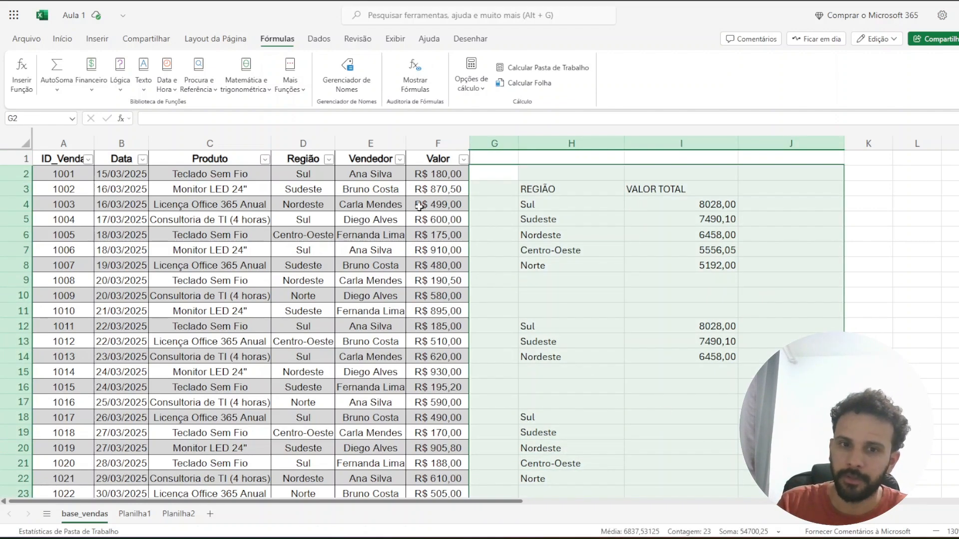
left_click(329, 206)
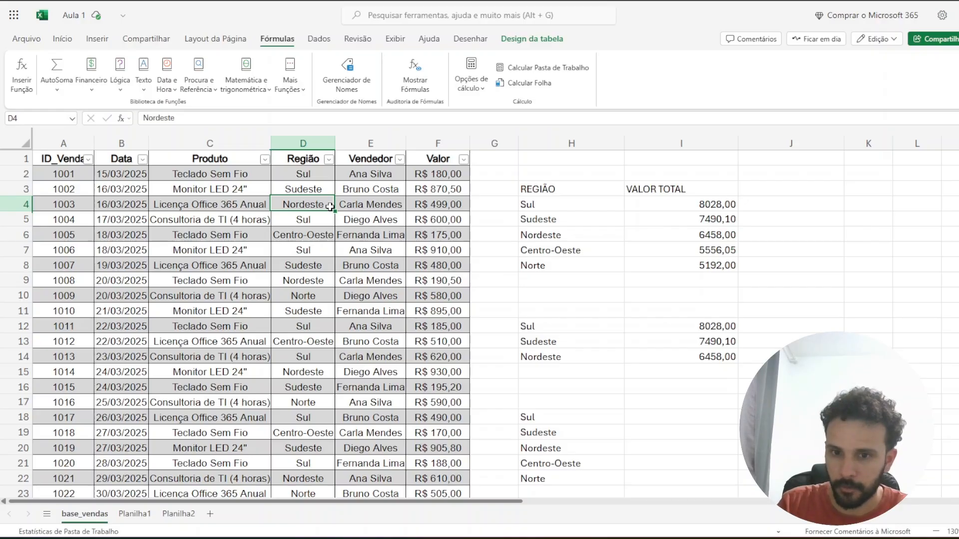
left_click_drag(522, 173, 697, 382)
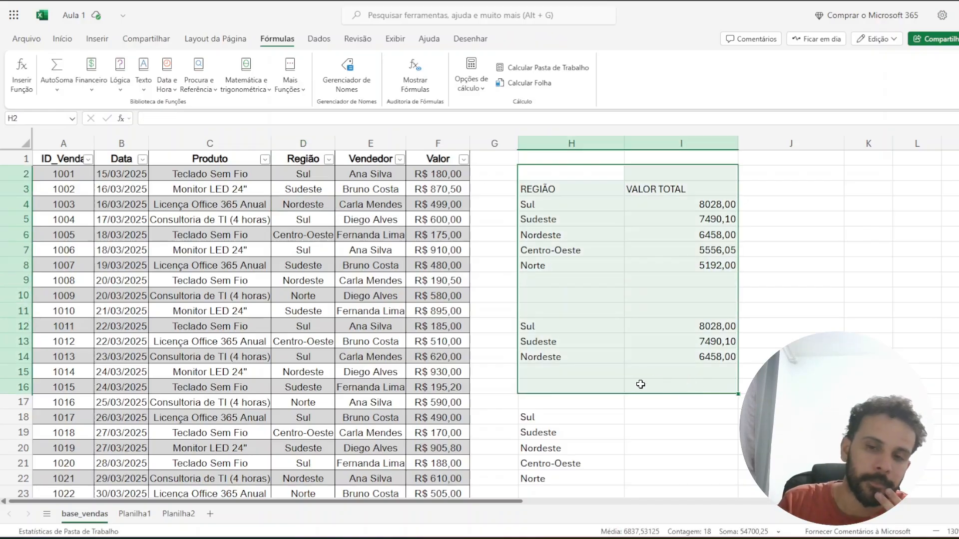